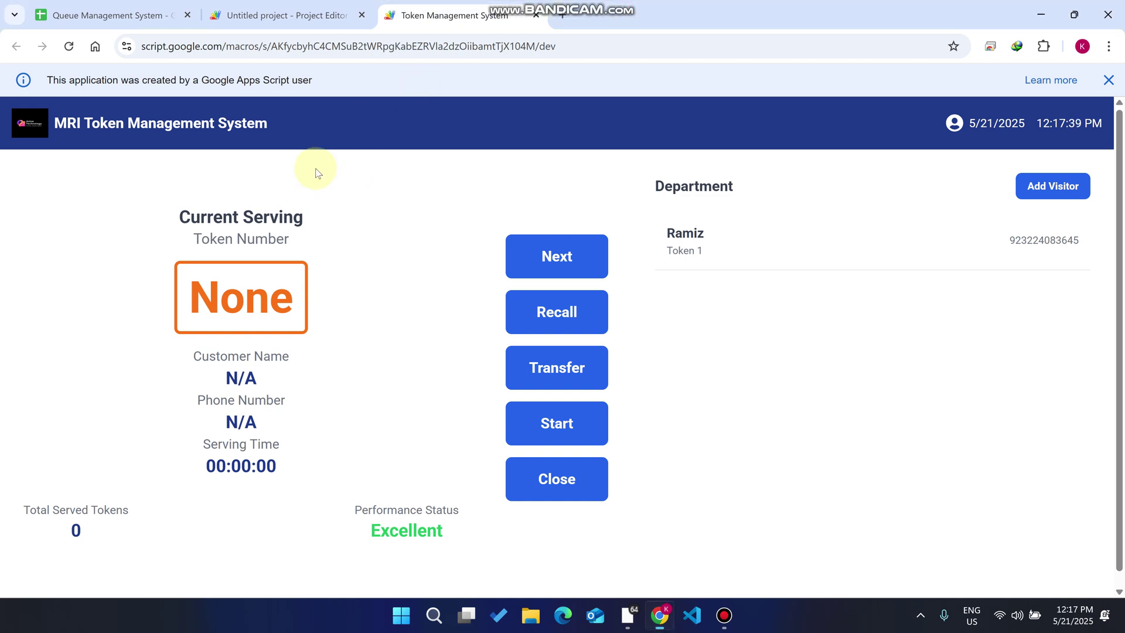
Step: Close the Apps Script notice bar above the dashboard and start adding a visitor
left_click_drag(287, 128, 83, 114)
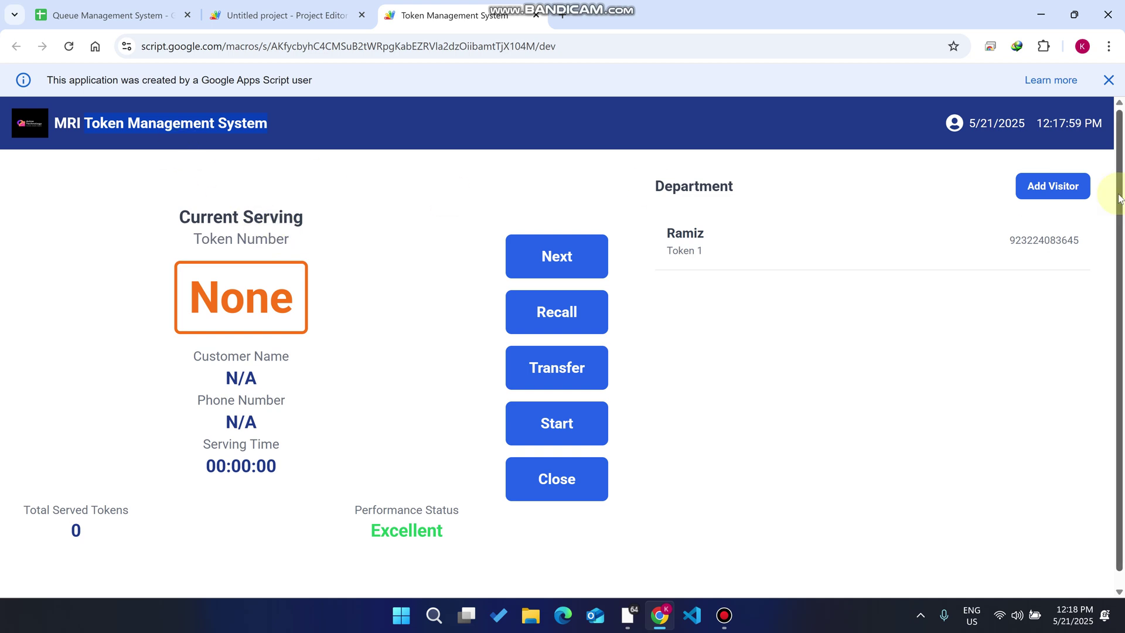
left_click(1107, 79)
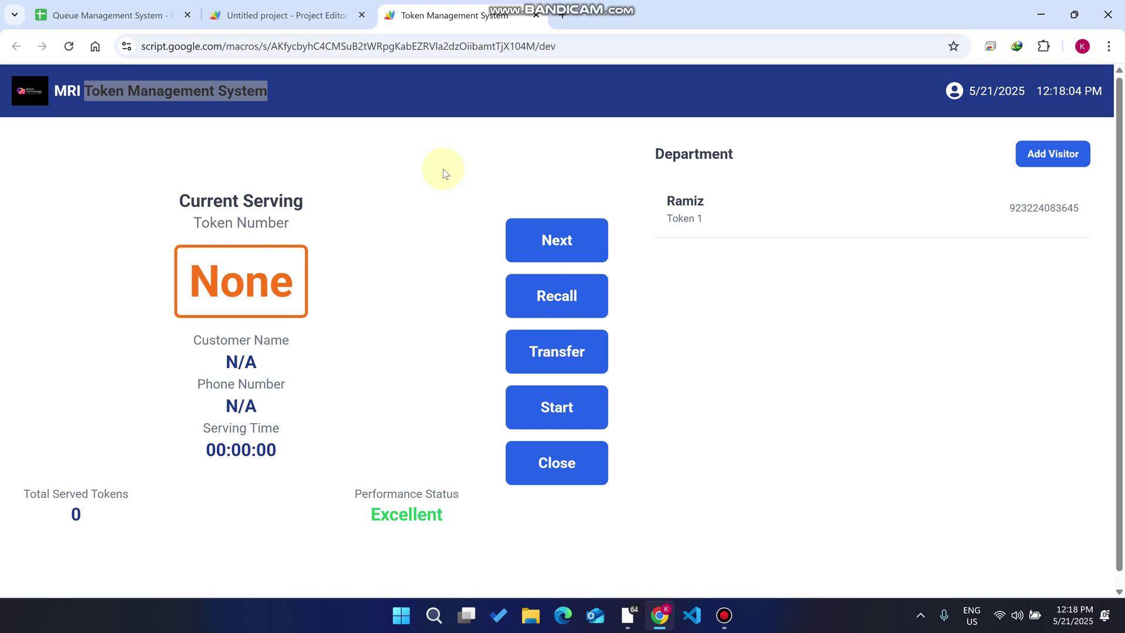
left_click(1046, 156)
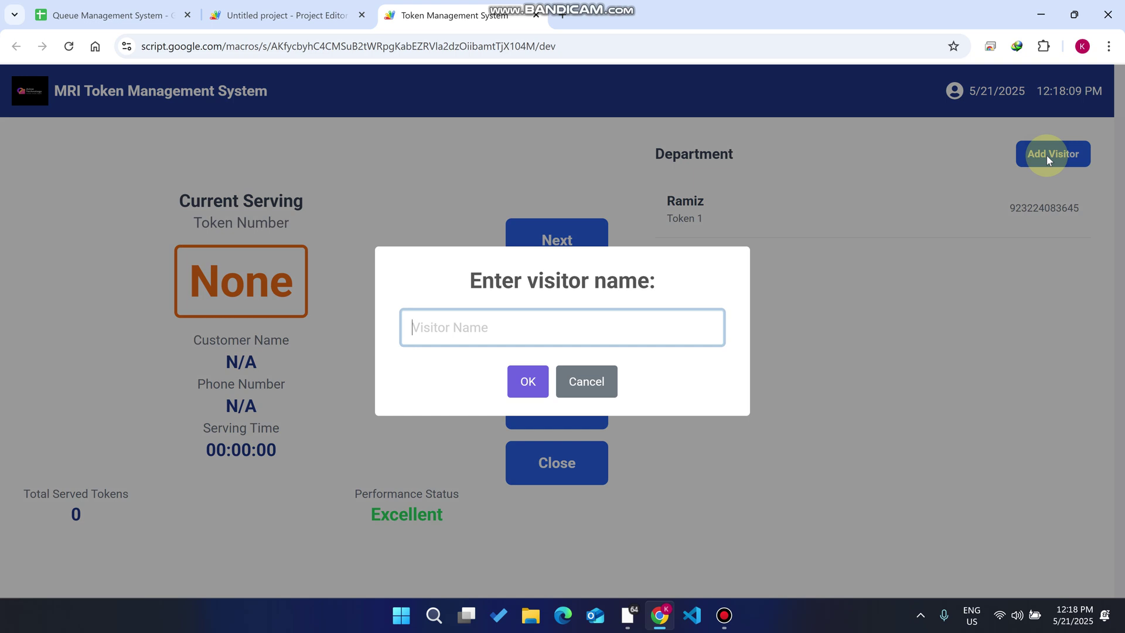
Step: Add visitor User2 with their phone number so they queue as Token 2
type("User2")
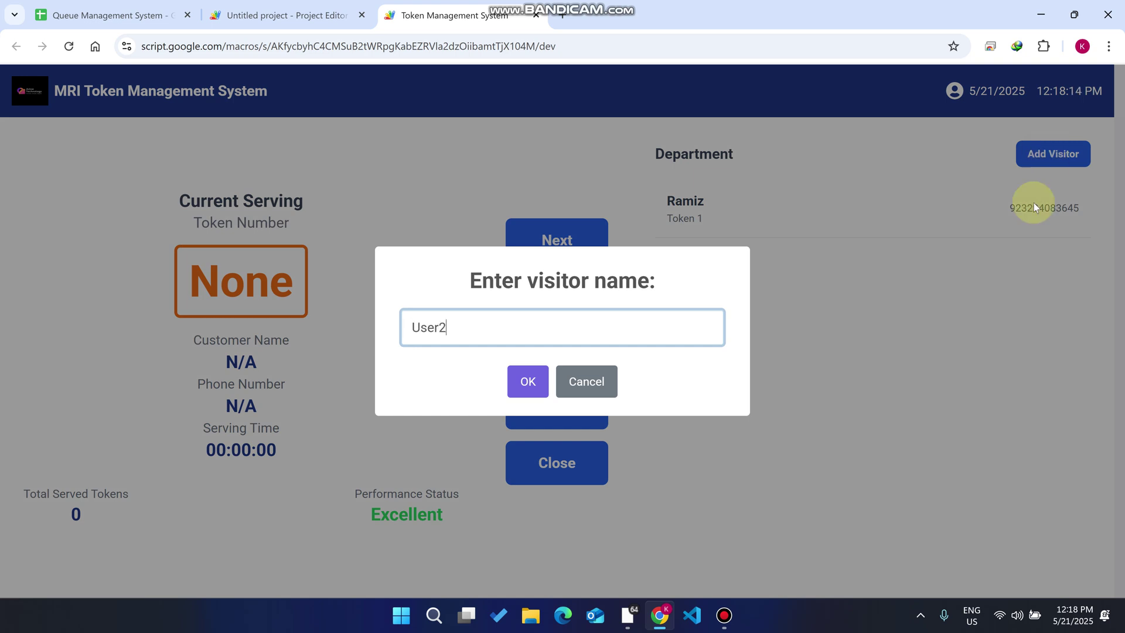
left_click(530, 382)
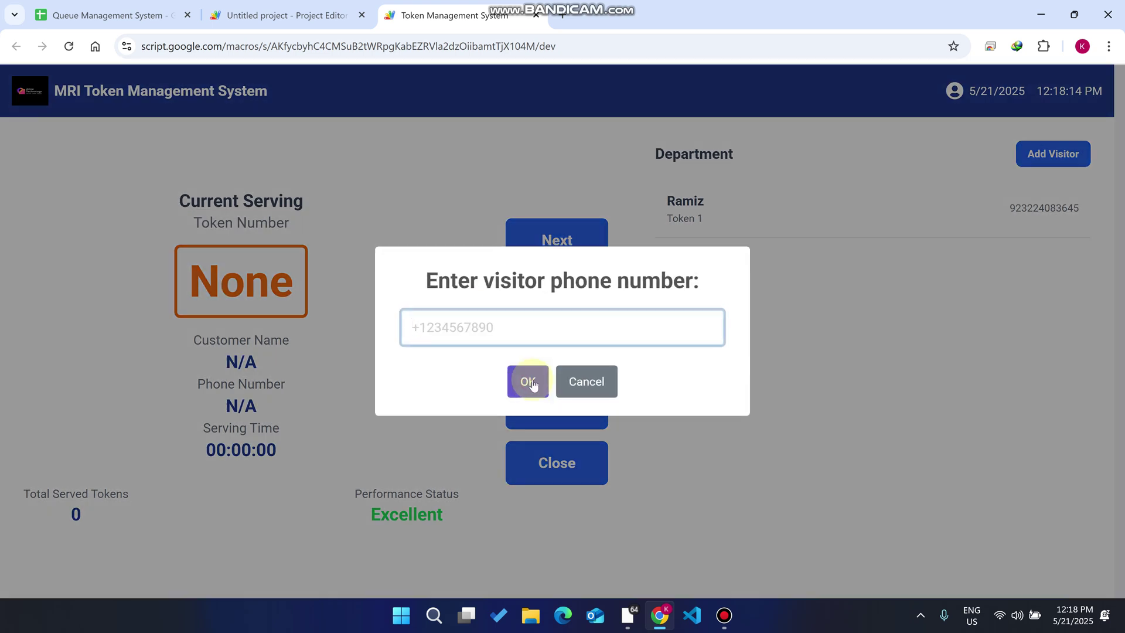
type("322")
left_click(529, 382)
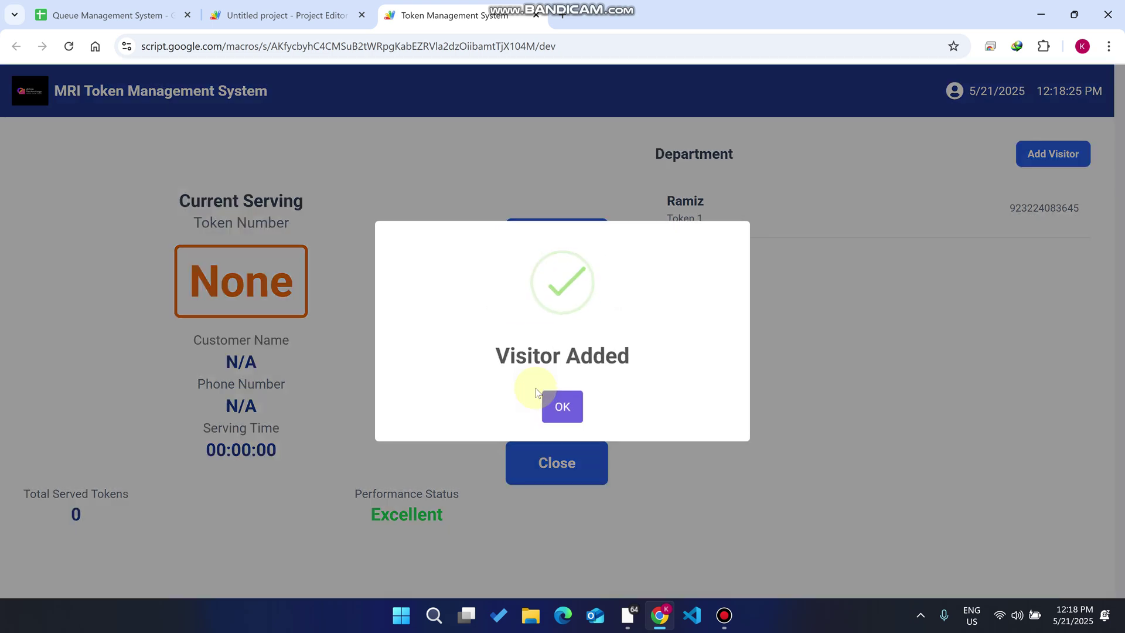
left_click(562, 406)
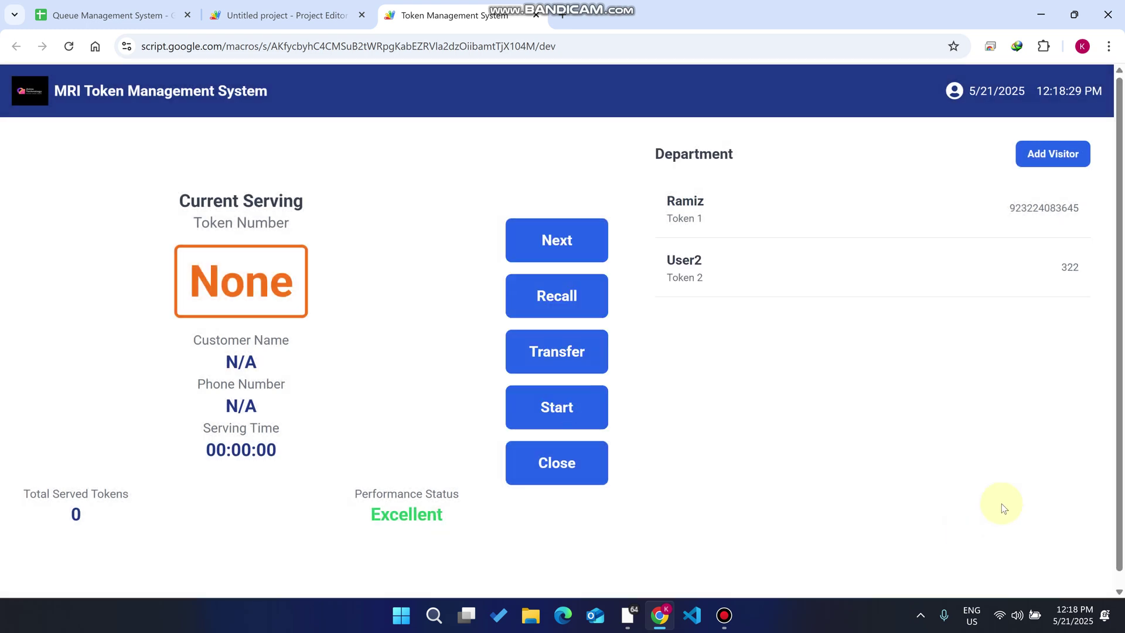
Step: Start serving Token 1 and acknowledge the success message
left_click_drag(1084, 292, 669, 201)
left_click(671, 205)
left_click_drag(706, 221, 658, 201)
left_click(663, 201)
left_click(547, 404)
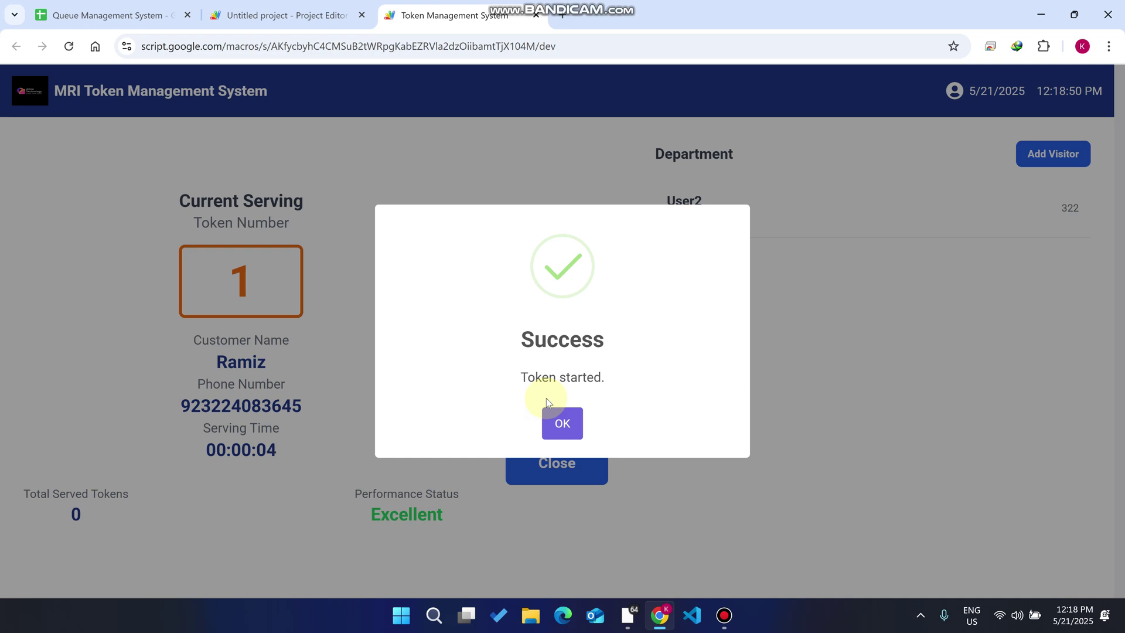
left_click(563, 422)
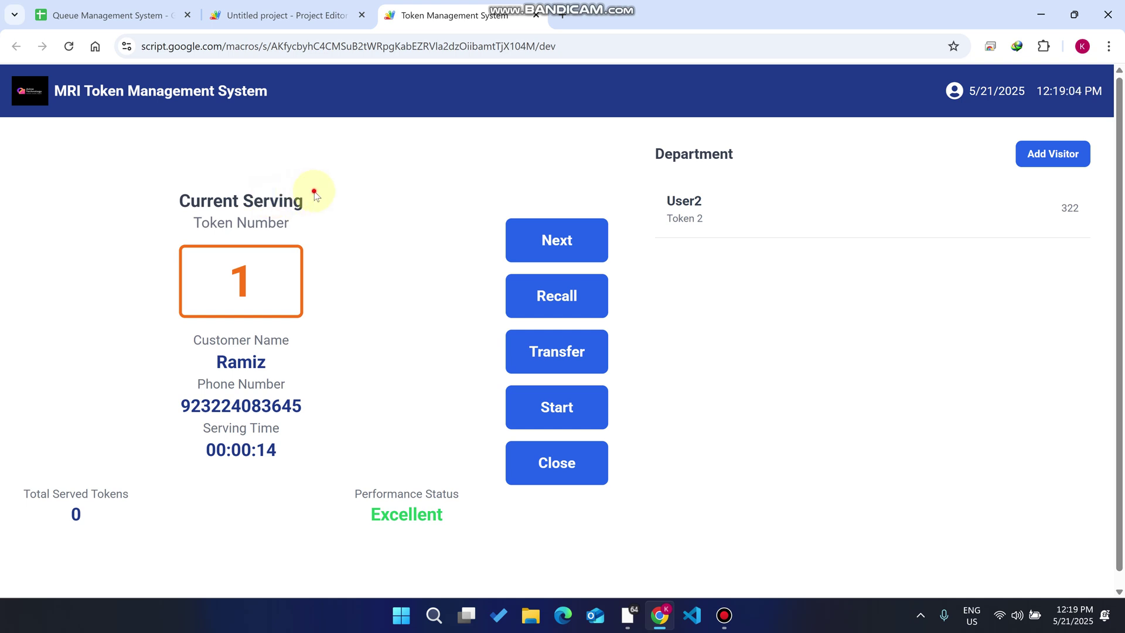
Step: Highlight the Current Serving token number, customer name and serving time, then open the spreadsheet
left_click_drag(314, 193, 158, 197)
left_click_drag(287, 230, 149, 226)
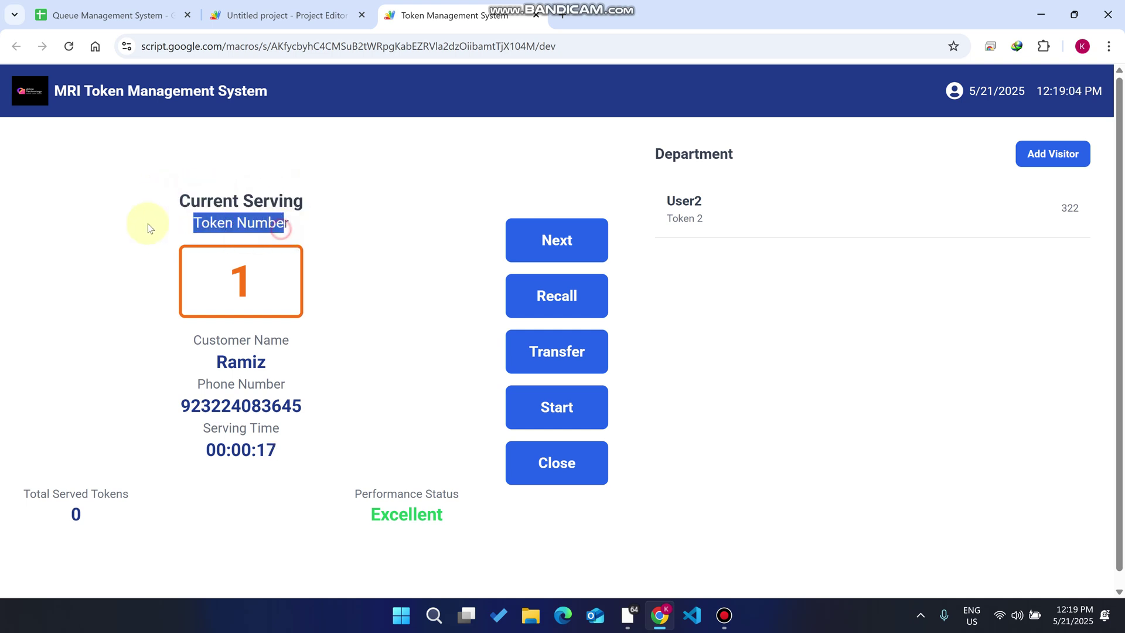
left_click(257, 359)
left_click_drag(257, 359, 156, 322)
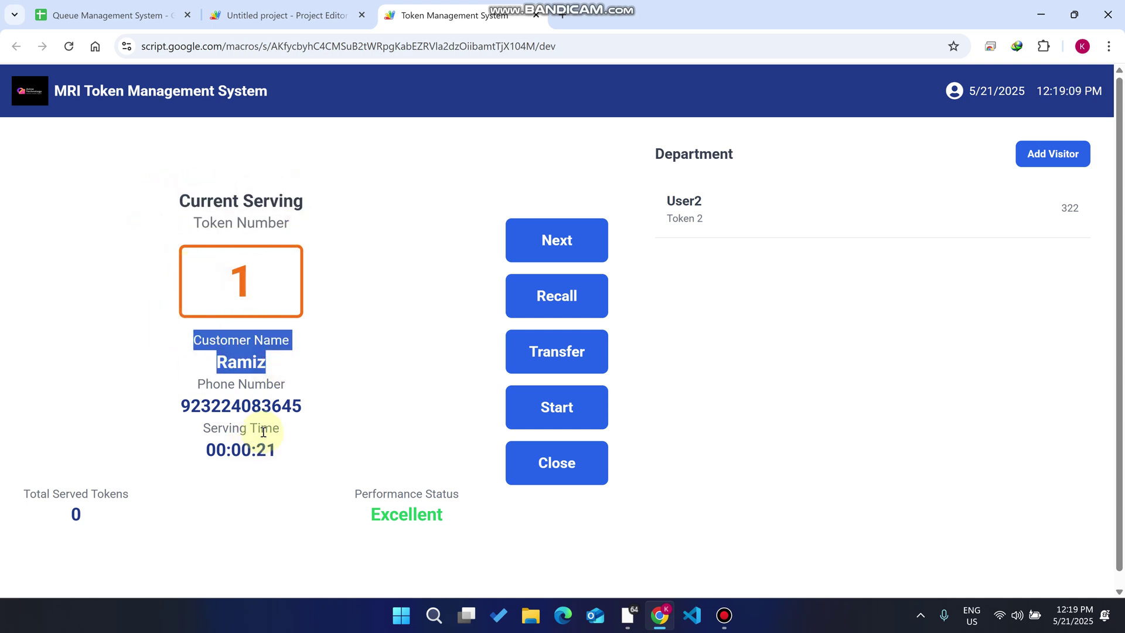
left_click_drag(281, 448, 205, 435)
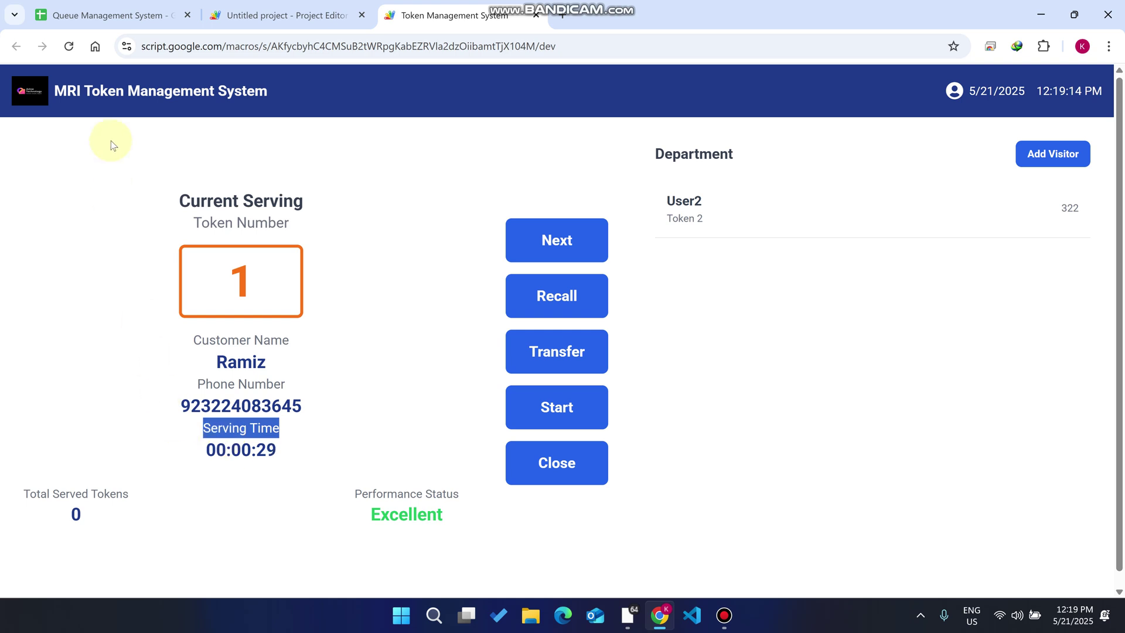
left_click(106, 16)
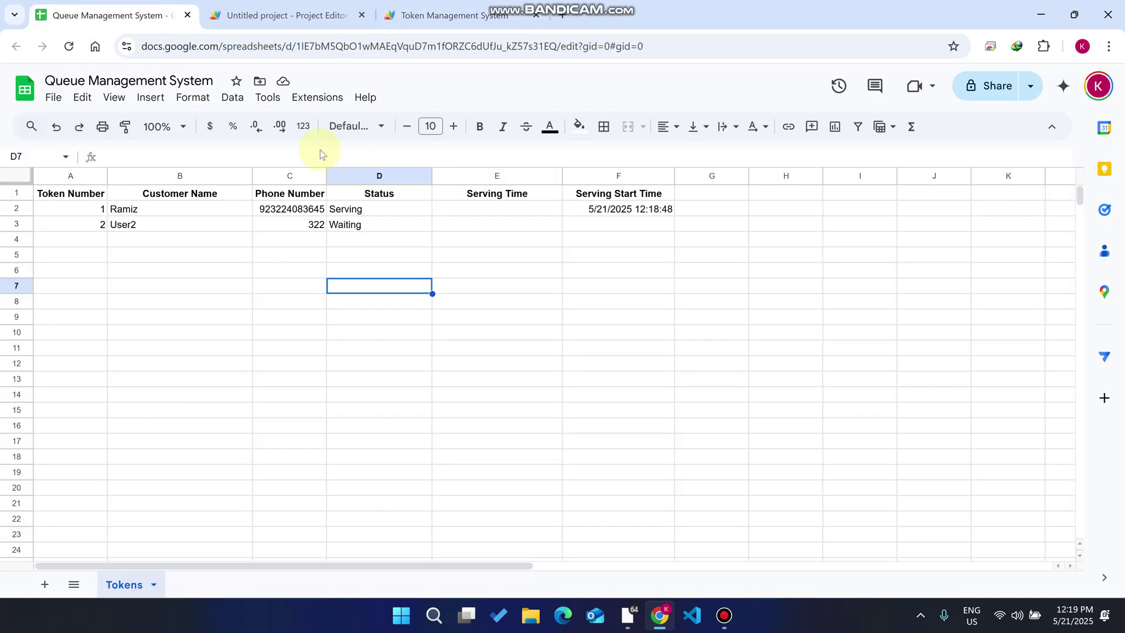
Step: Check the F2 start time and the D2 and D3 statuses, then return to the web app
left_click(621, 213)
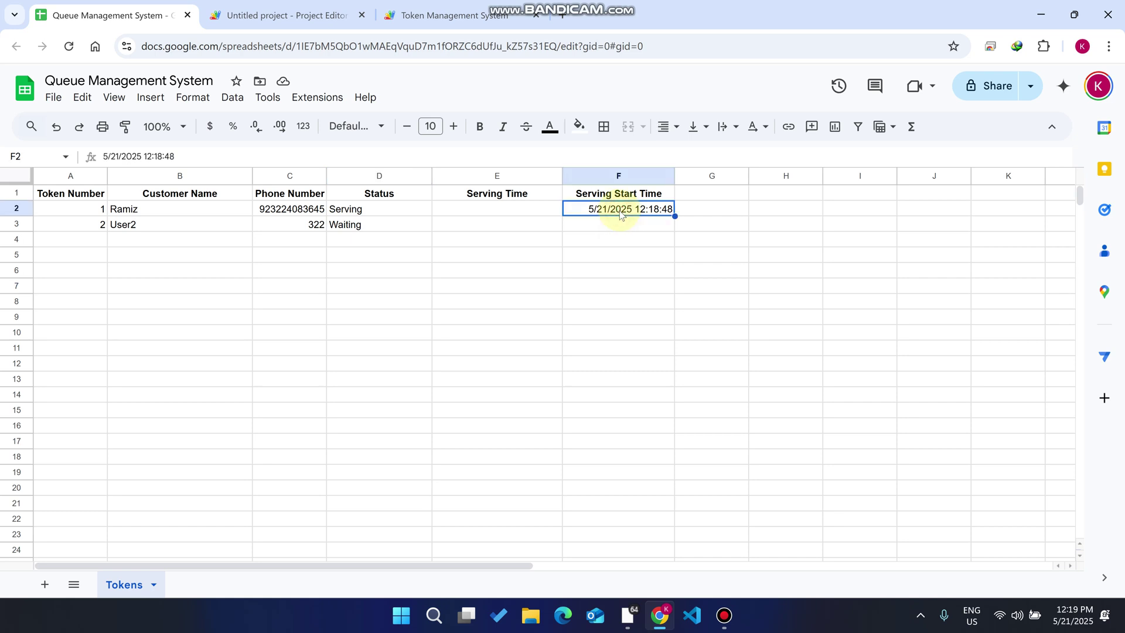
left_click(350, 212)
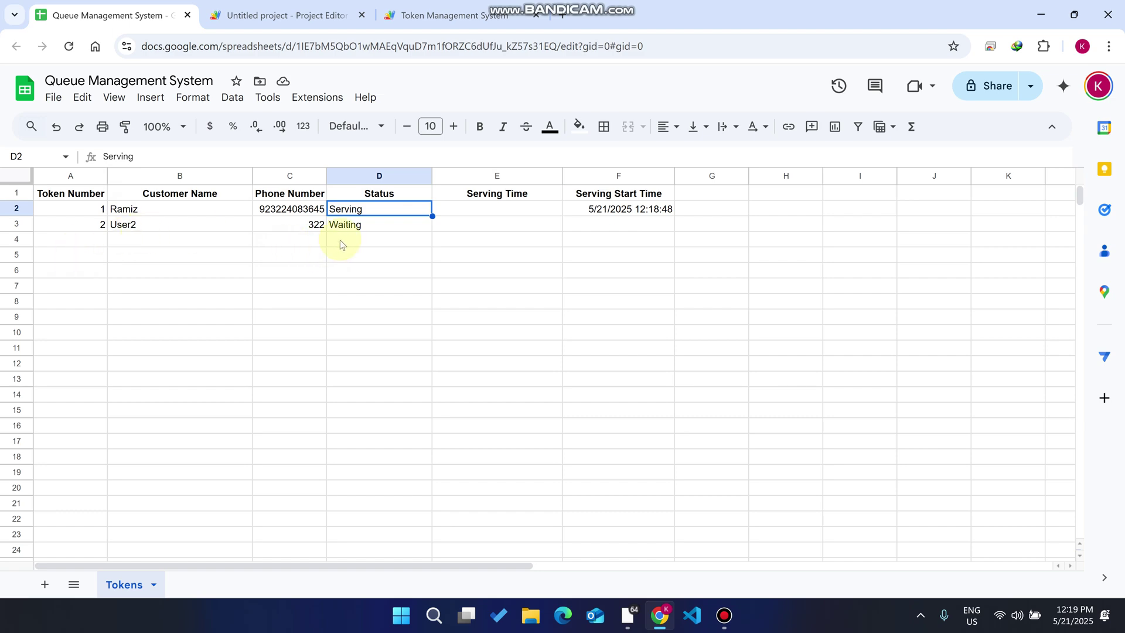
left_click(348, 231)
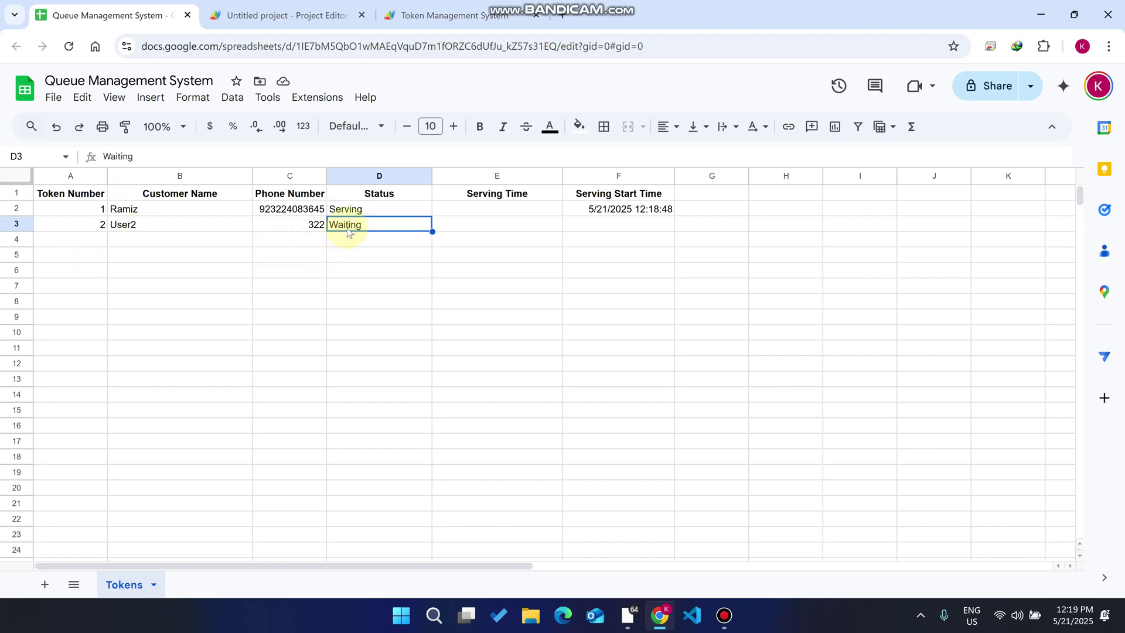
left_click(451, 15)
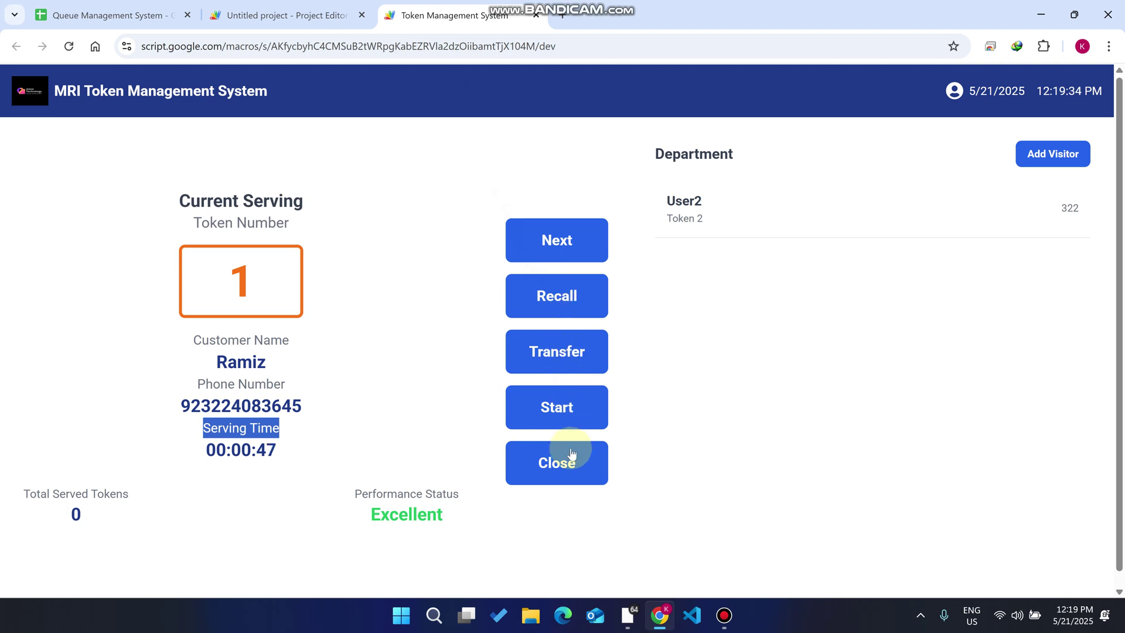
Step: Advance the queue to Token 2 so Total Served Tokens reads 1, then view the sheet
left_click(397, 311)
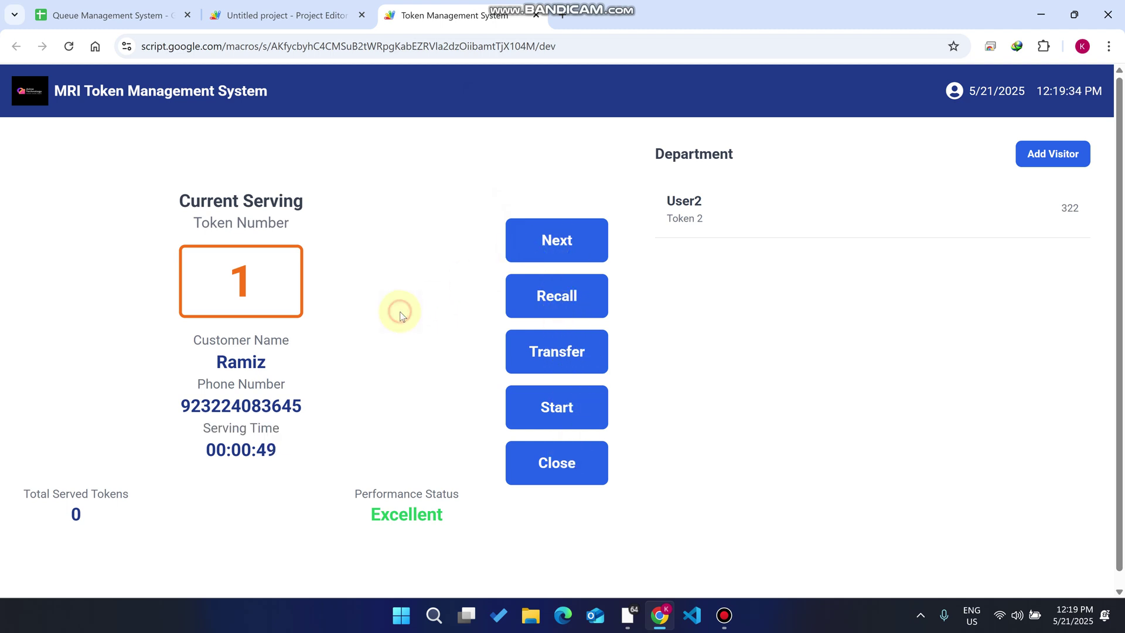
left_click(562, 241)
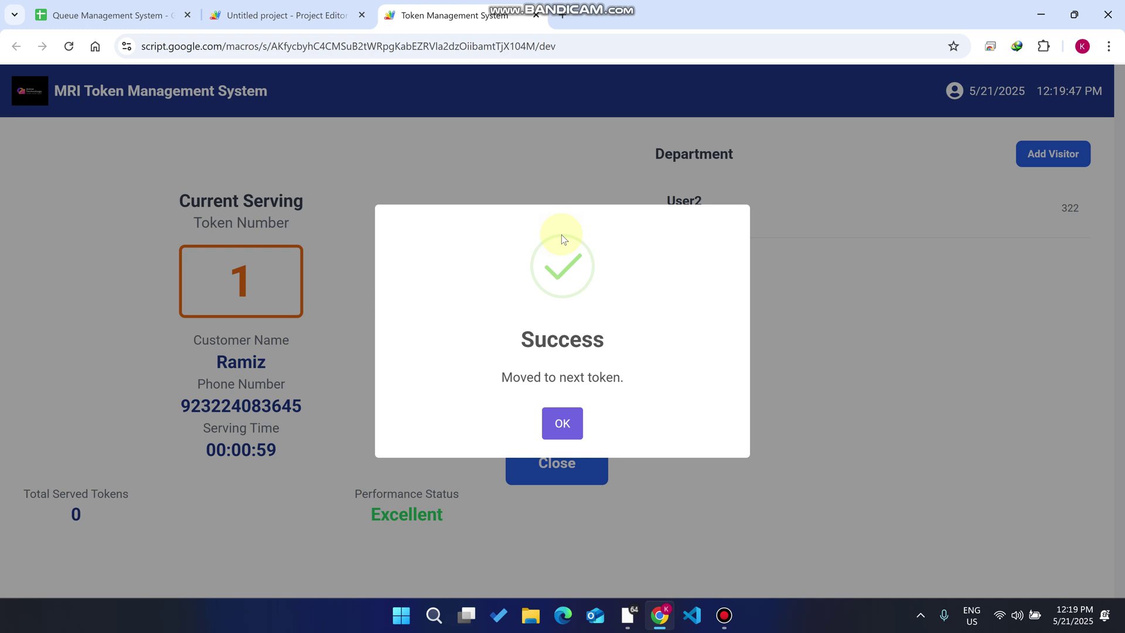
left_click(562, 422)
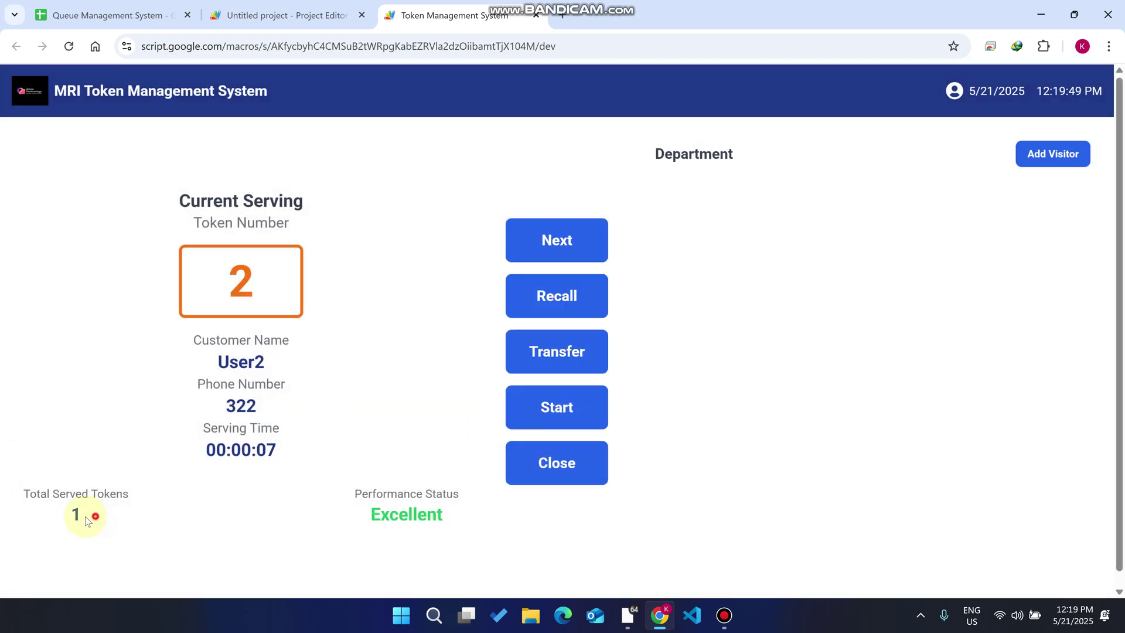
left_click_drag(95, 518, 14, 492)
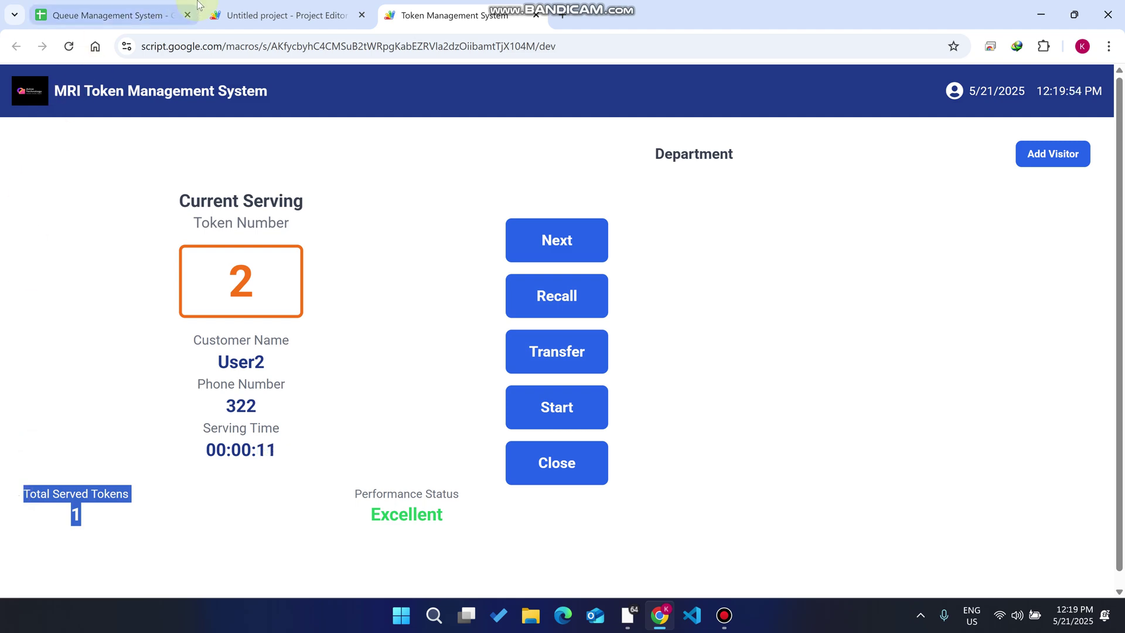
left_click(252, 6)
left_click(108, 16)
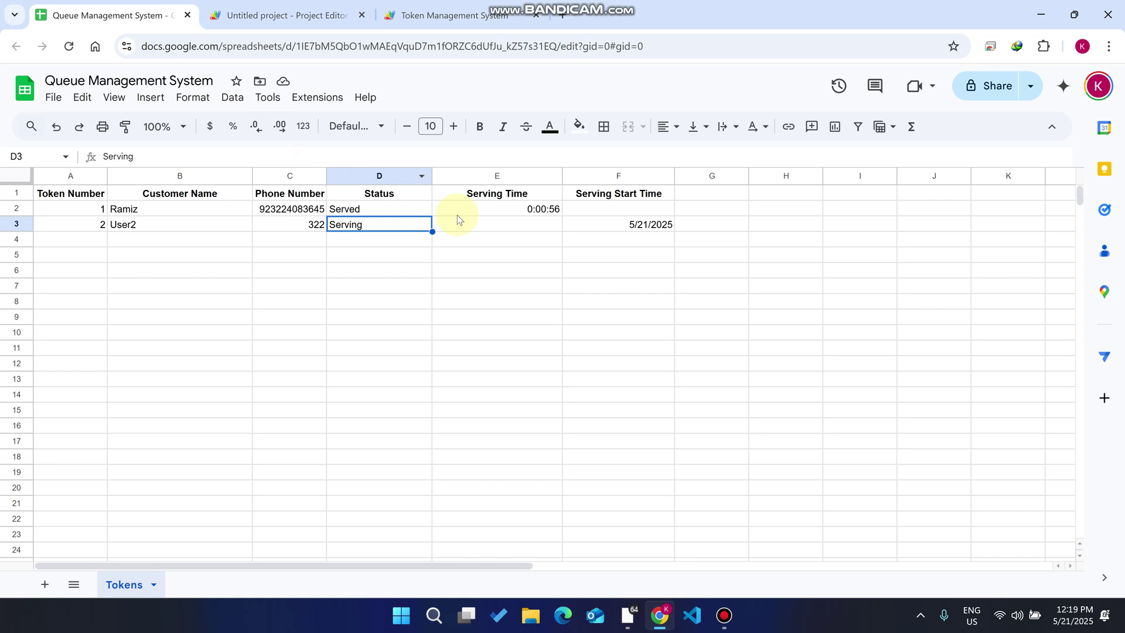
Step: Verify E2 shows 0:00:56 and D2 shows Served, then highlight current token 2 in the app
left_click(545, 215)
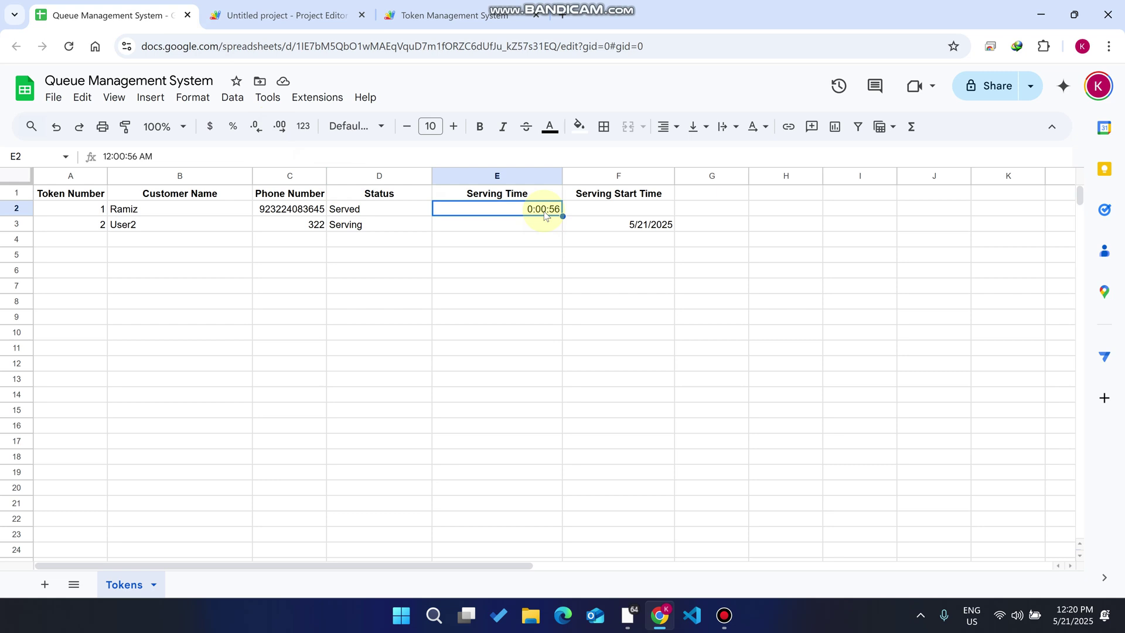
left_click(370, 214)
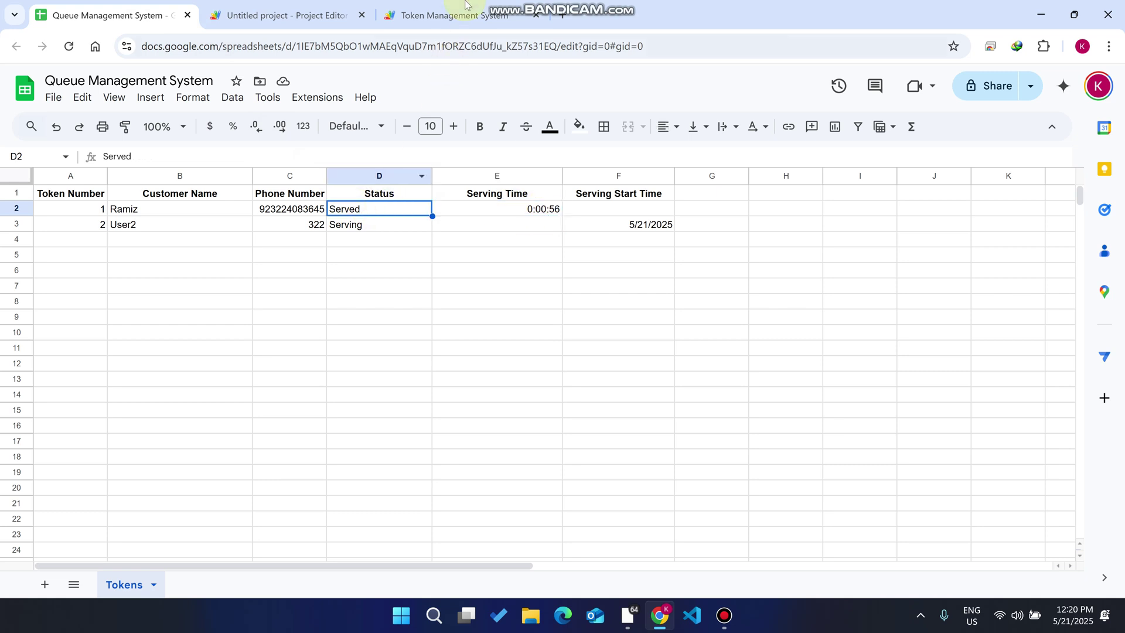
key("ctrl+3")
double_click(261, 289)
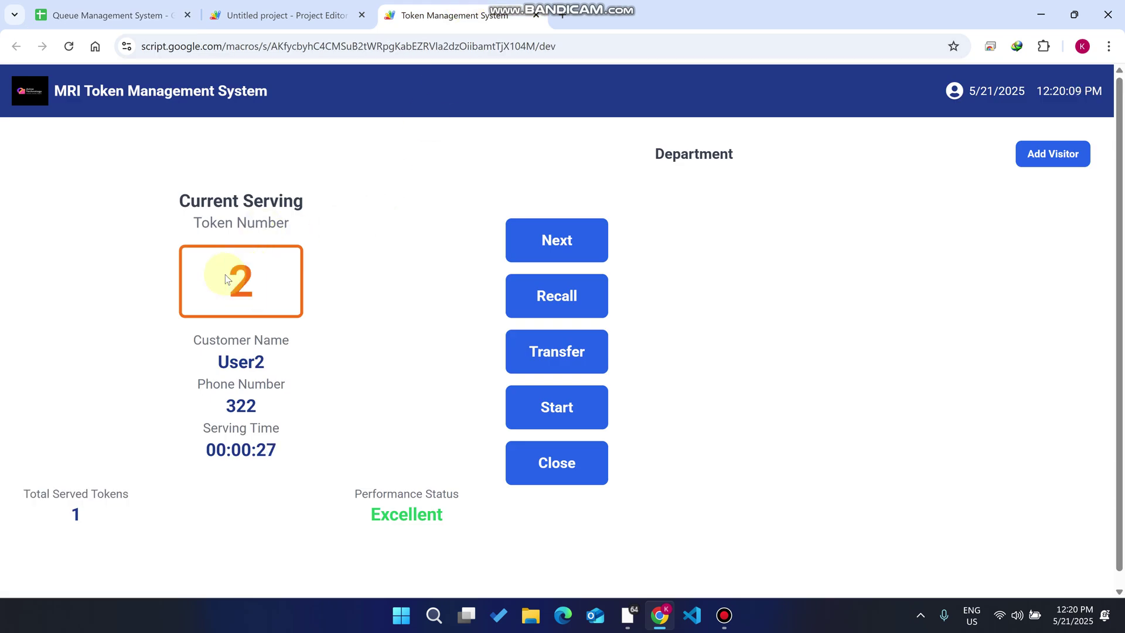
Step: Add visitor user3 with their phone number as Token 3
left_click(1063, 152)
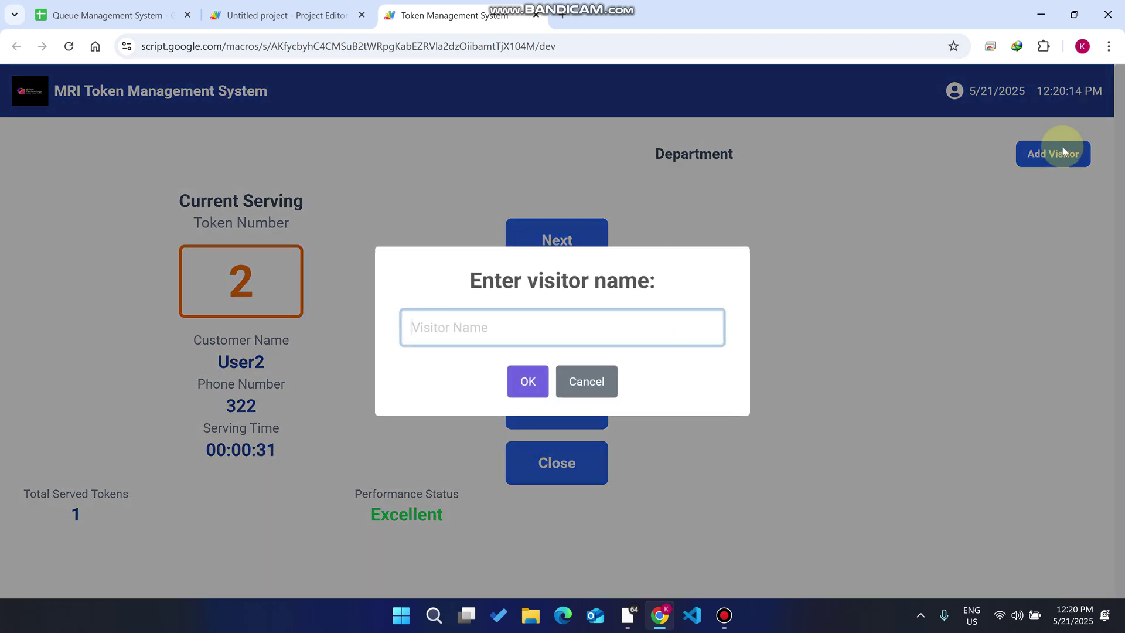
type("user3")
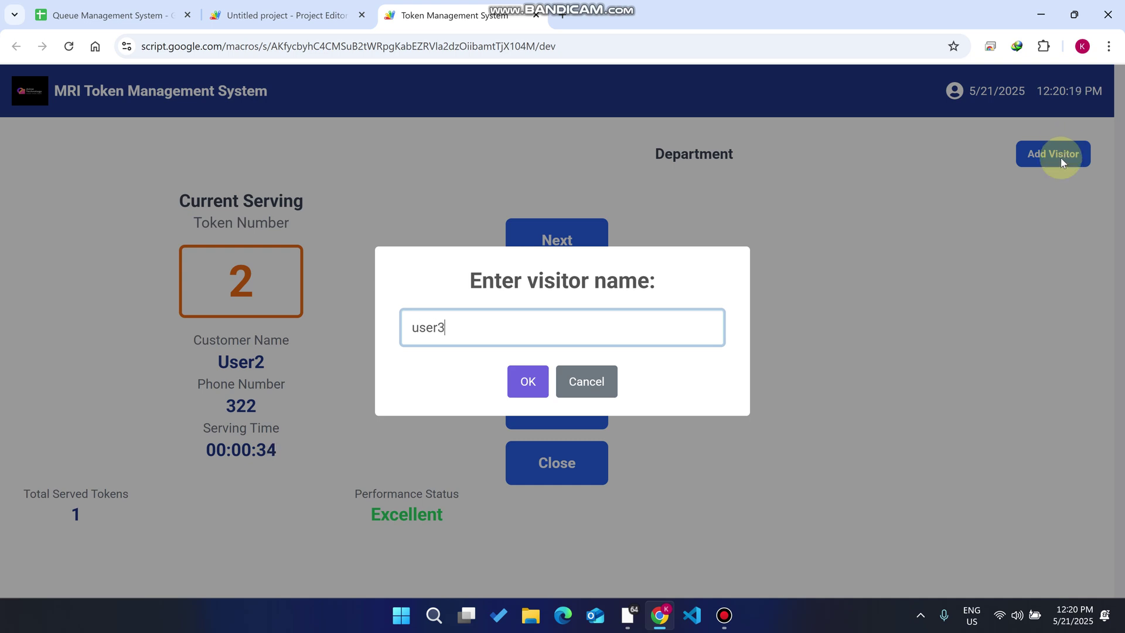
double_click(621, 335)
left_click(529, 378)
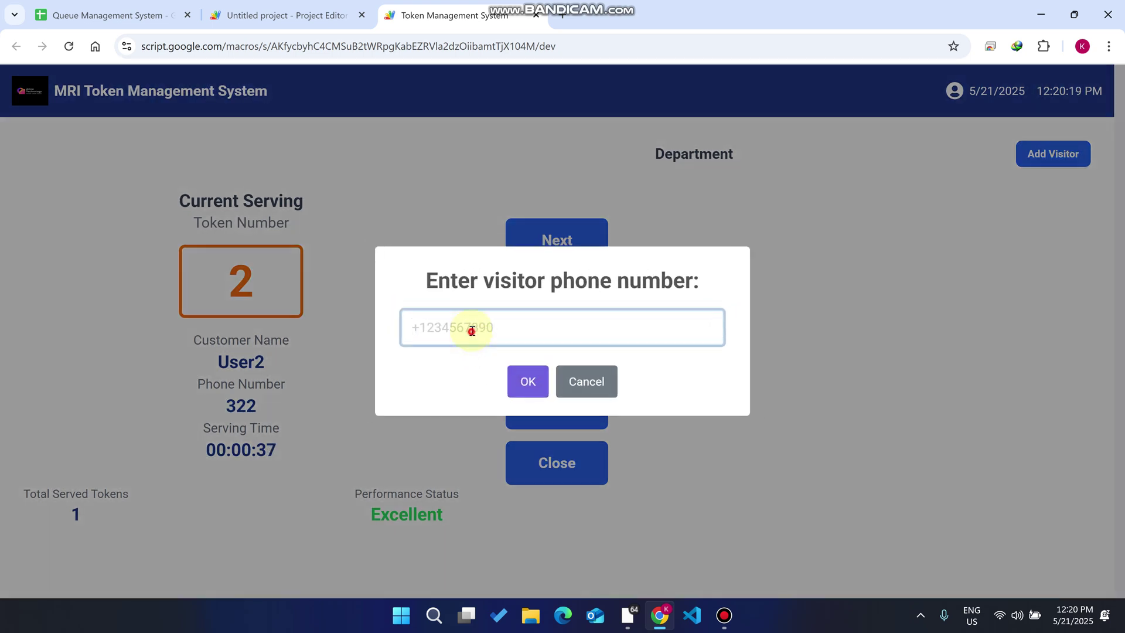
type("444")
left_click(528, 379)
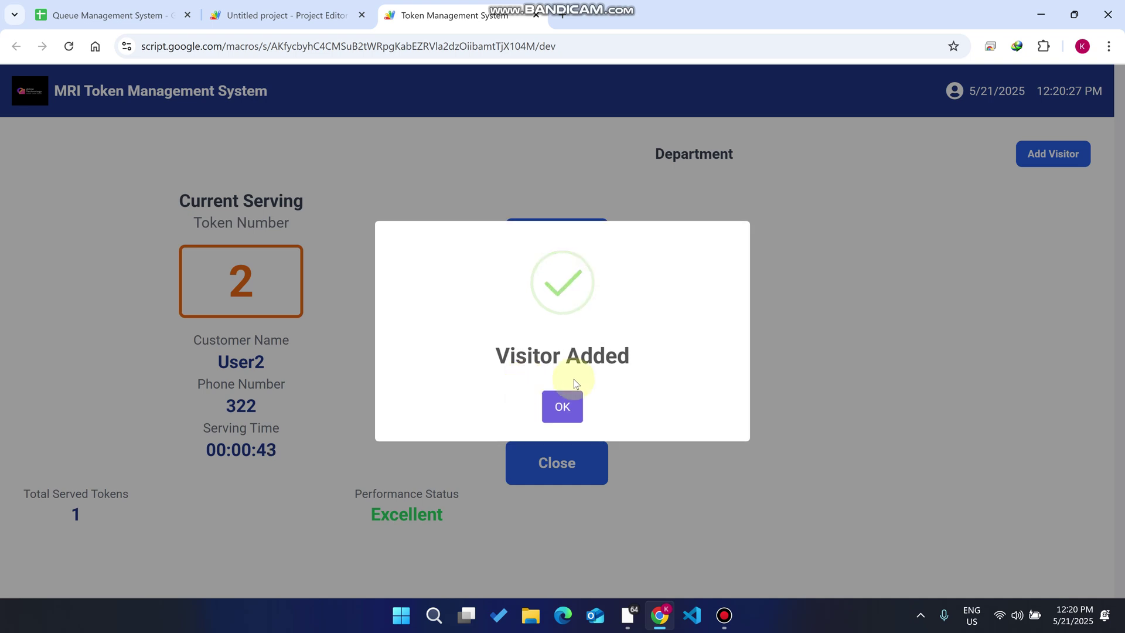
left_click(563, 407)
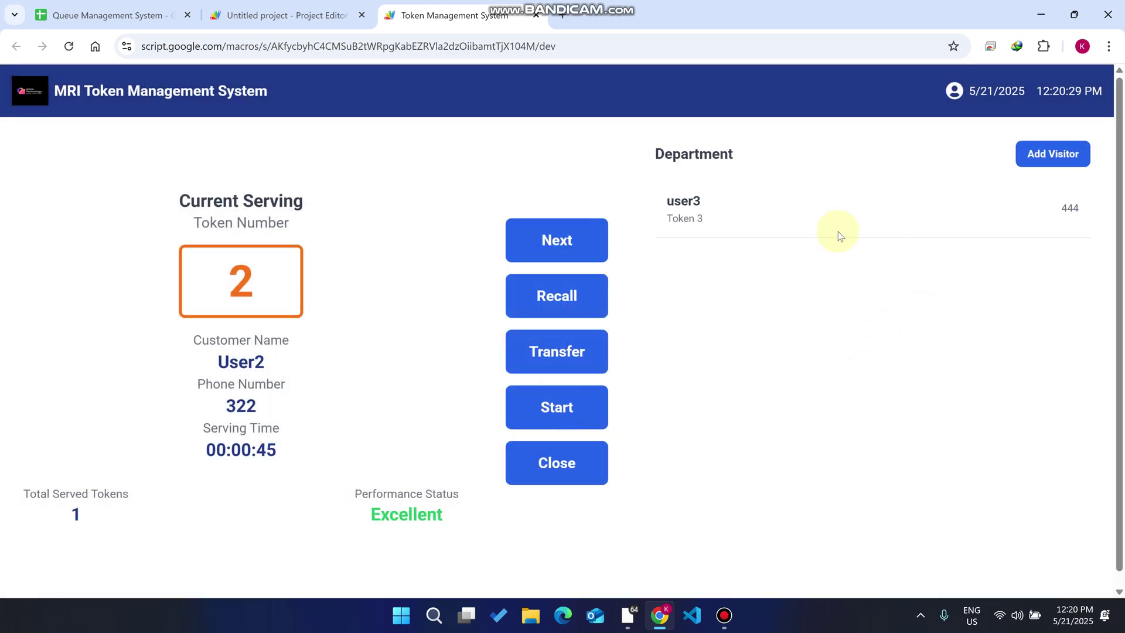
Step: Add visitor user4 with their phone number as Token 4
left_click(1054, 154)
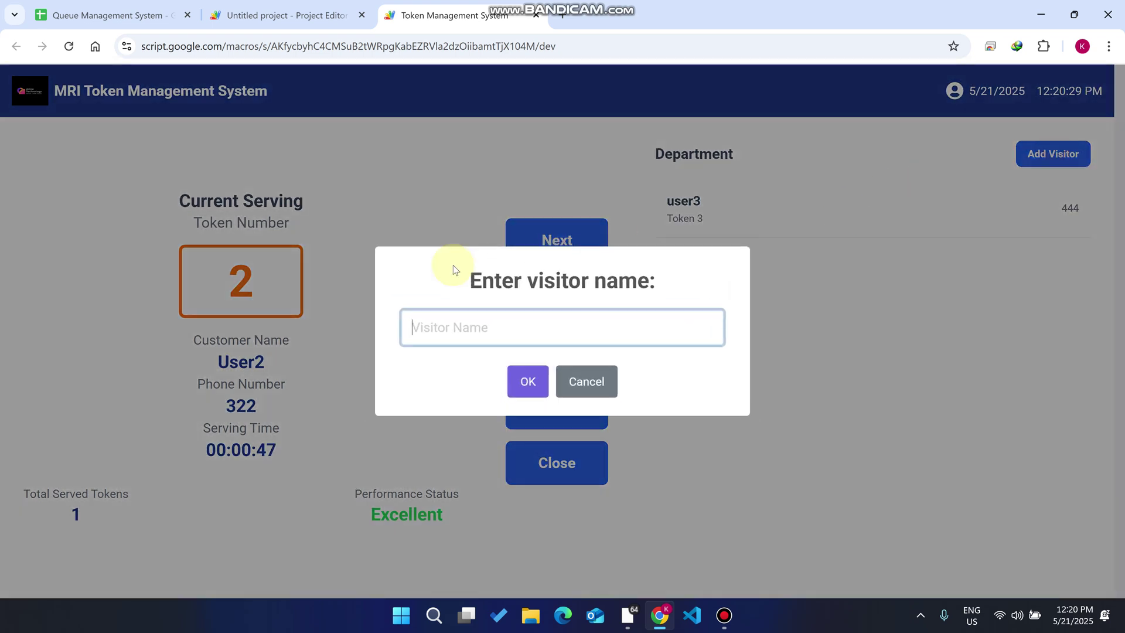
type("user3")
key("BackSpace")
type("4")
left_click(531, 384)
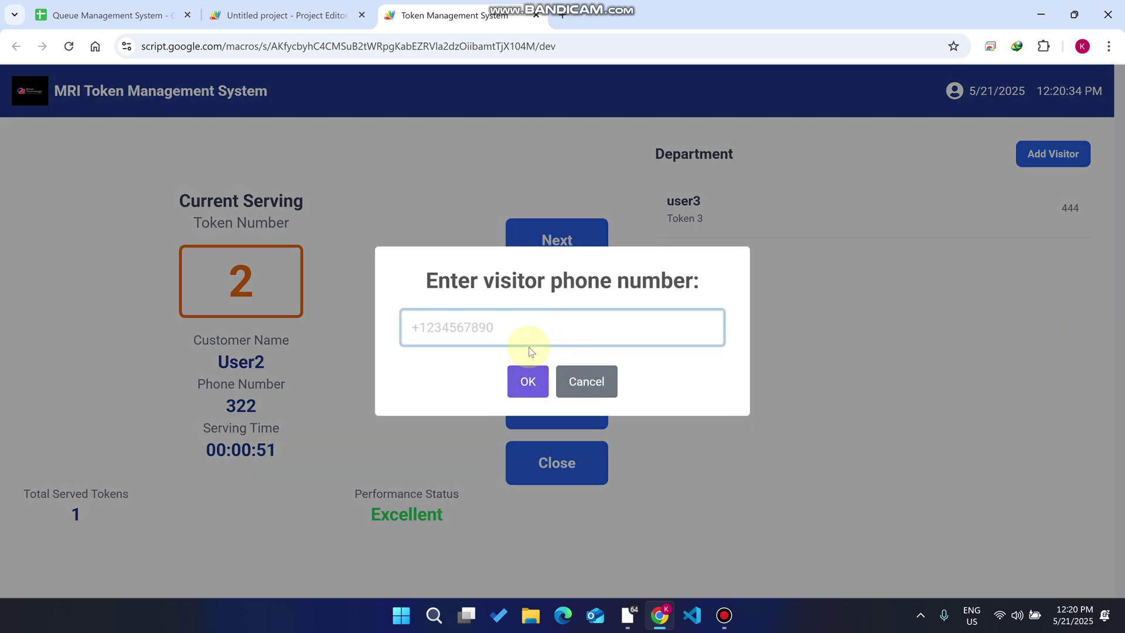
type("66")
left_click(529, 382)
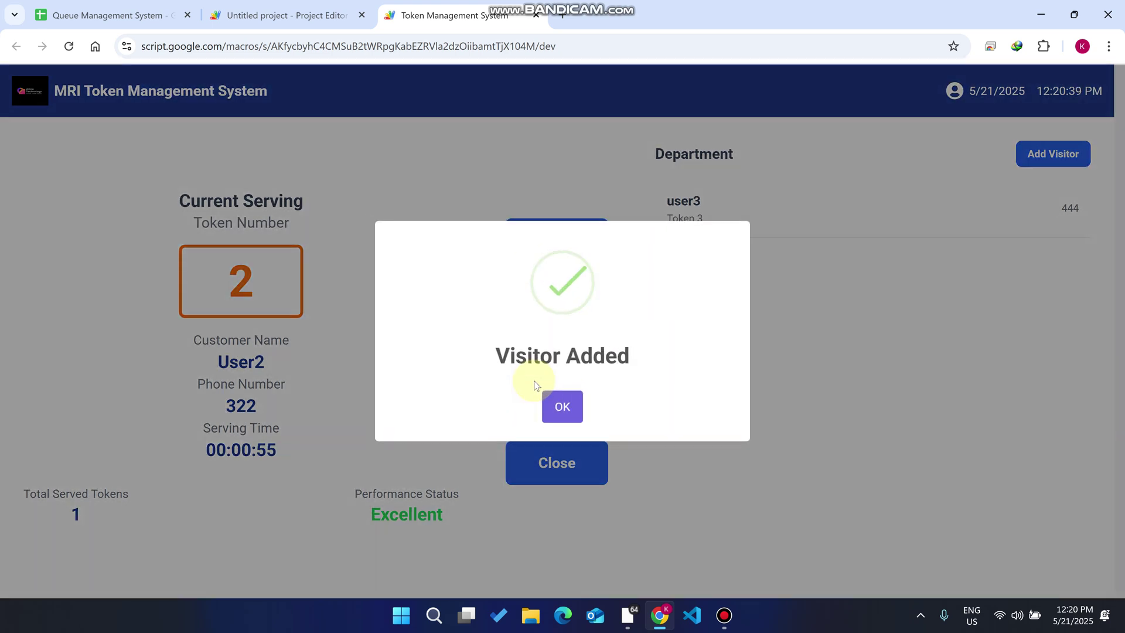
left_click(562, 404)
Step: Add visitor user5 with their phone number as Token 5, then close token 2
left_click(1064, 151)
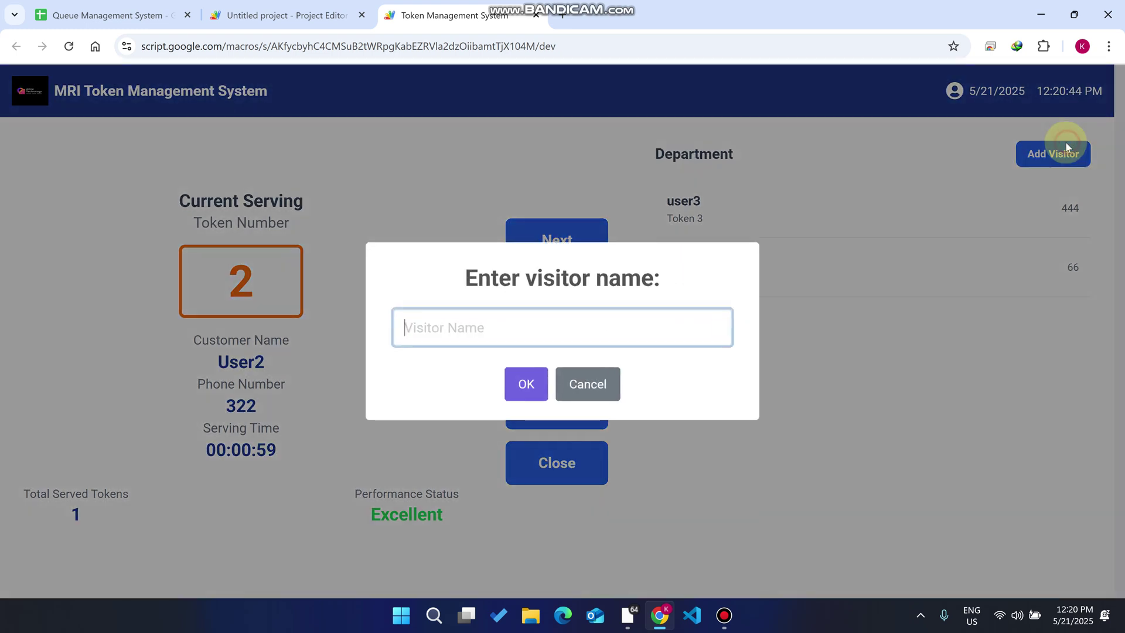
type("user3")
key("BackSpace")
type("5")
left_click(523, 382)
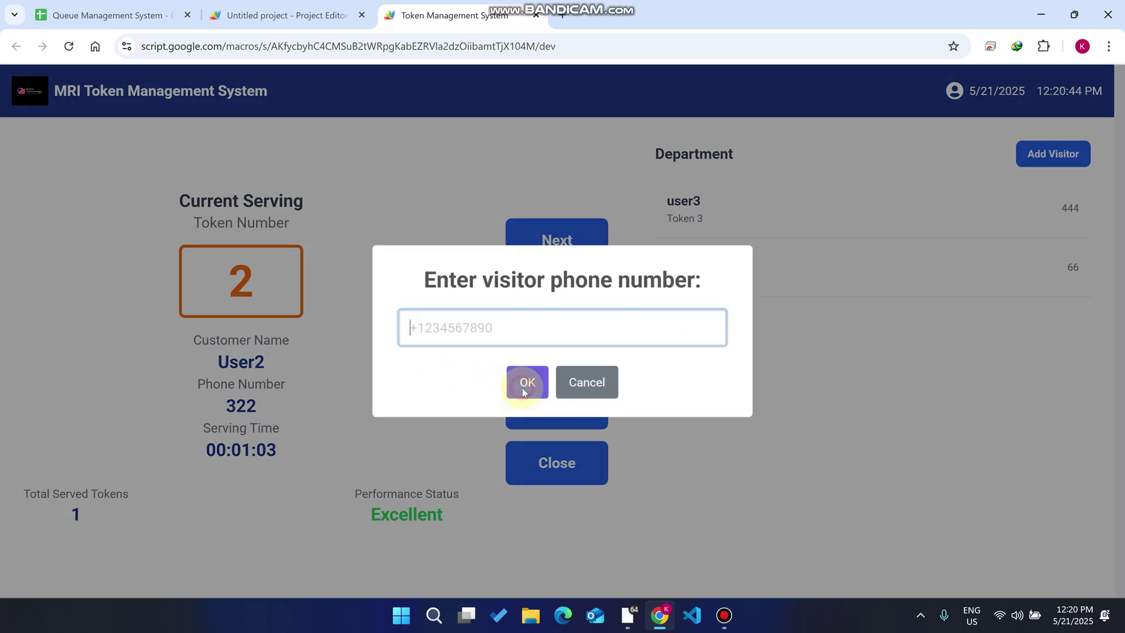
type("666")
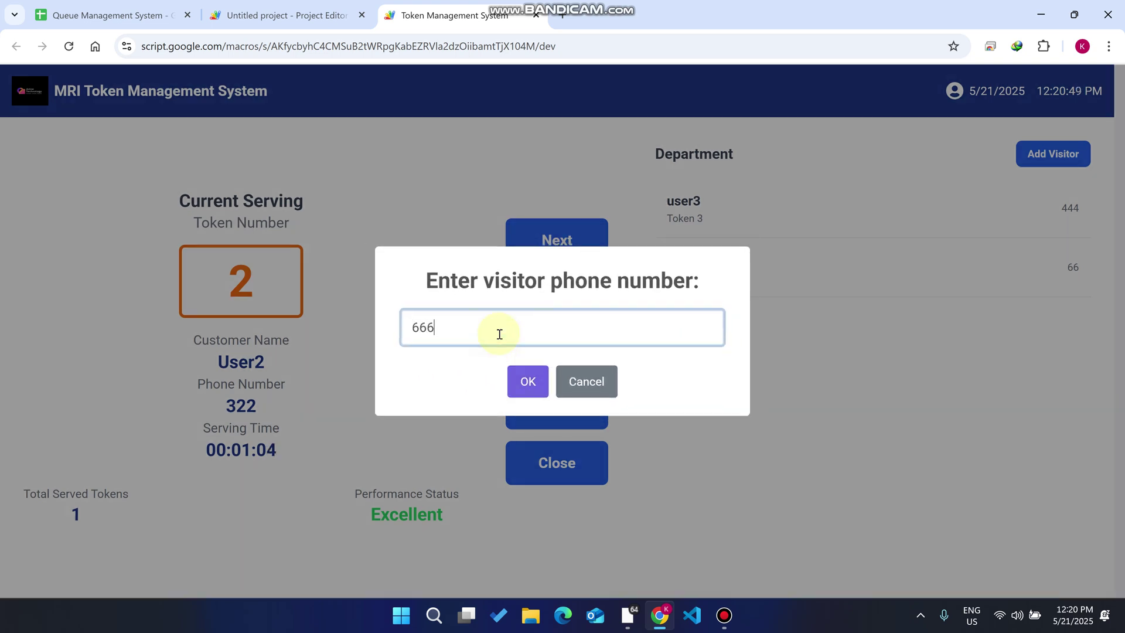
left_click(527, 382)
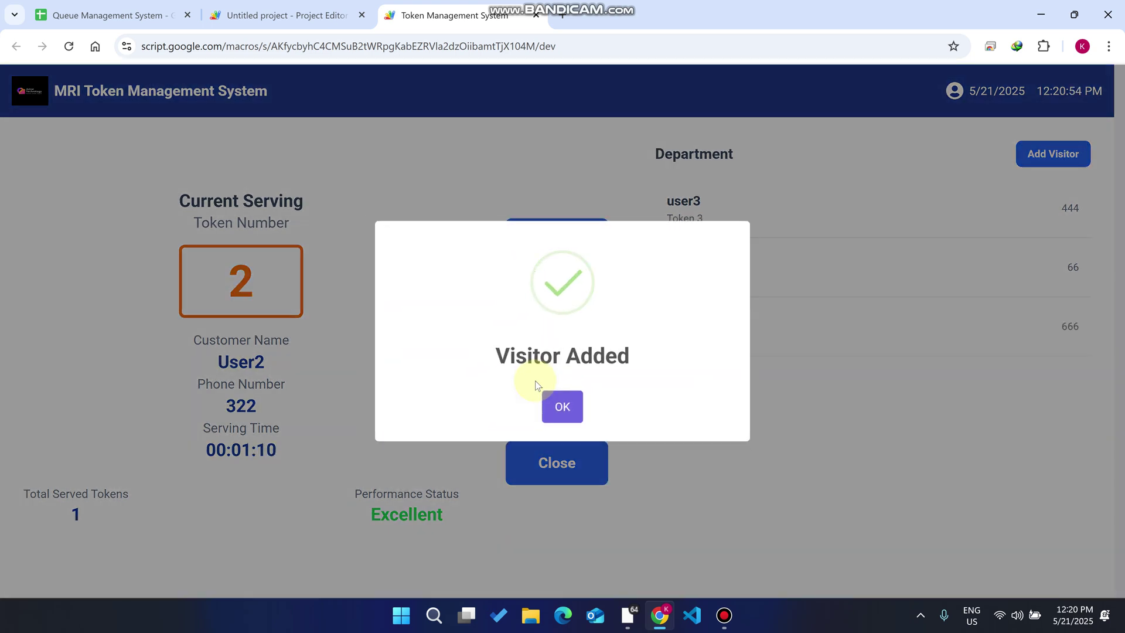
left_click(567, 399)
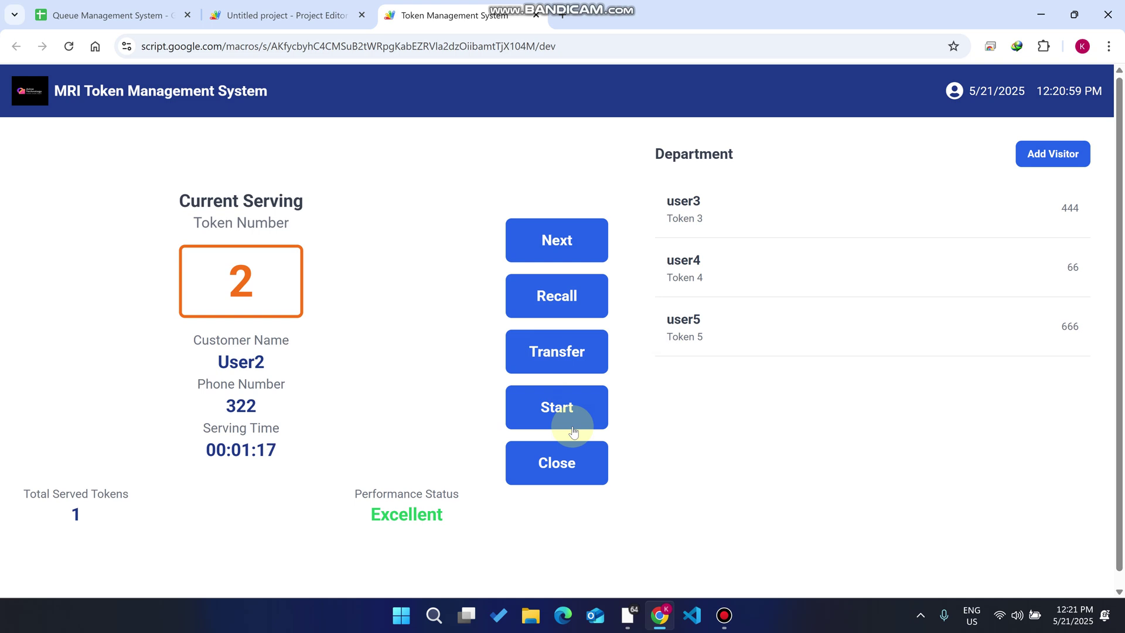
left_click(576, 463)
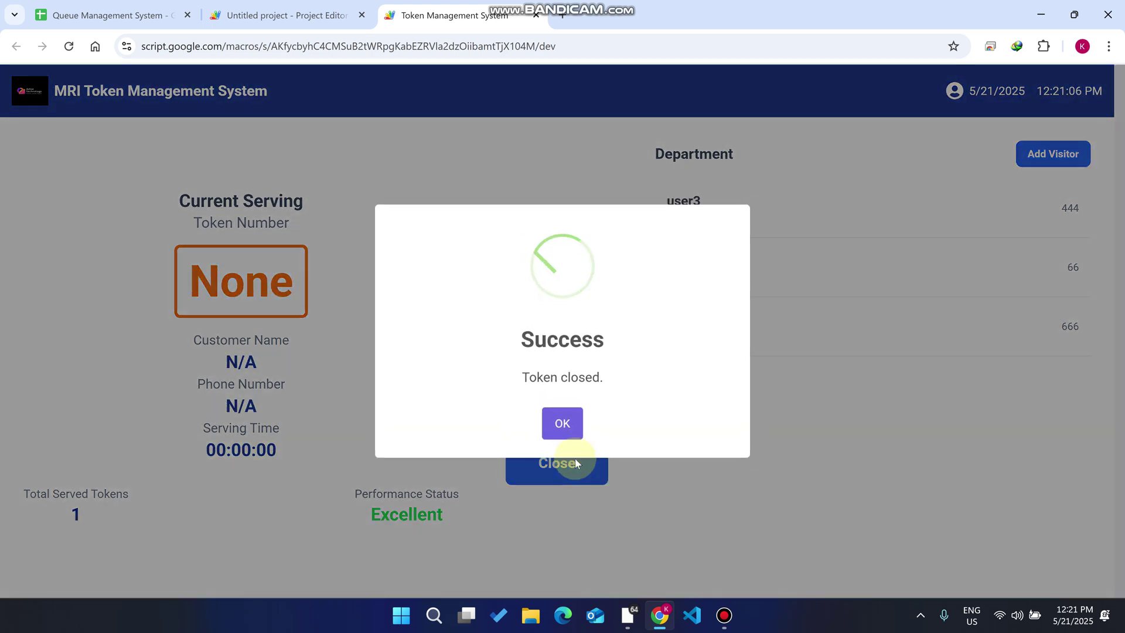
left_click(563, 423)
Step: Confirm token 2 reads Closed in cell D3, then go back to the web app
left_click(173, 5)
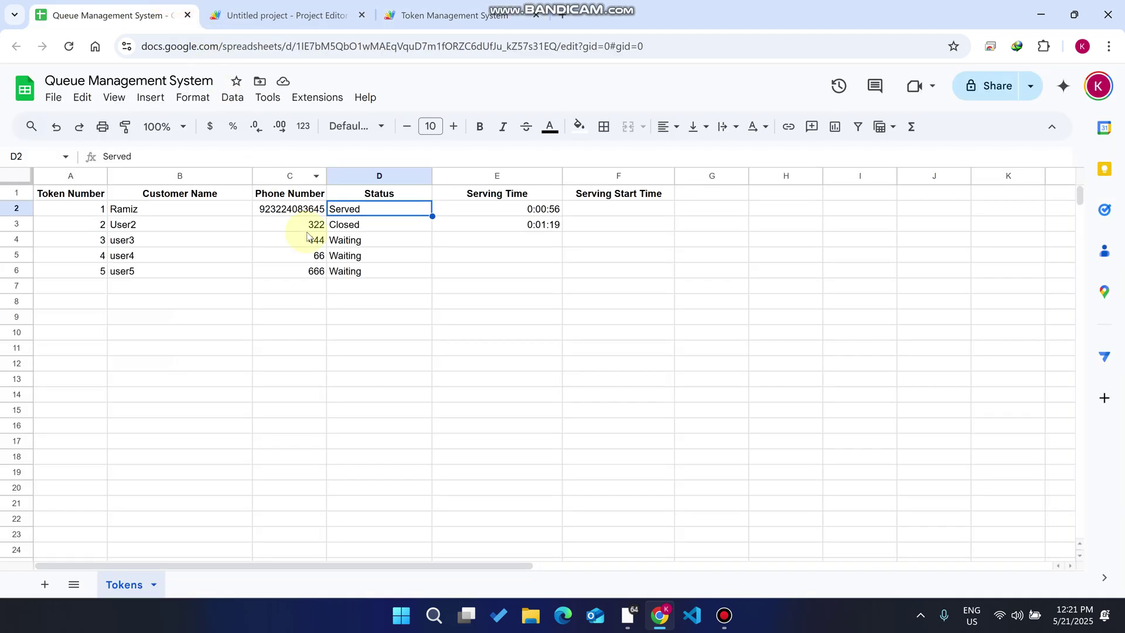
left_click(363, 228)
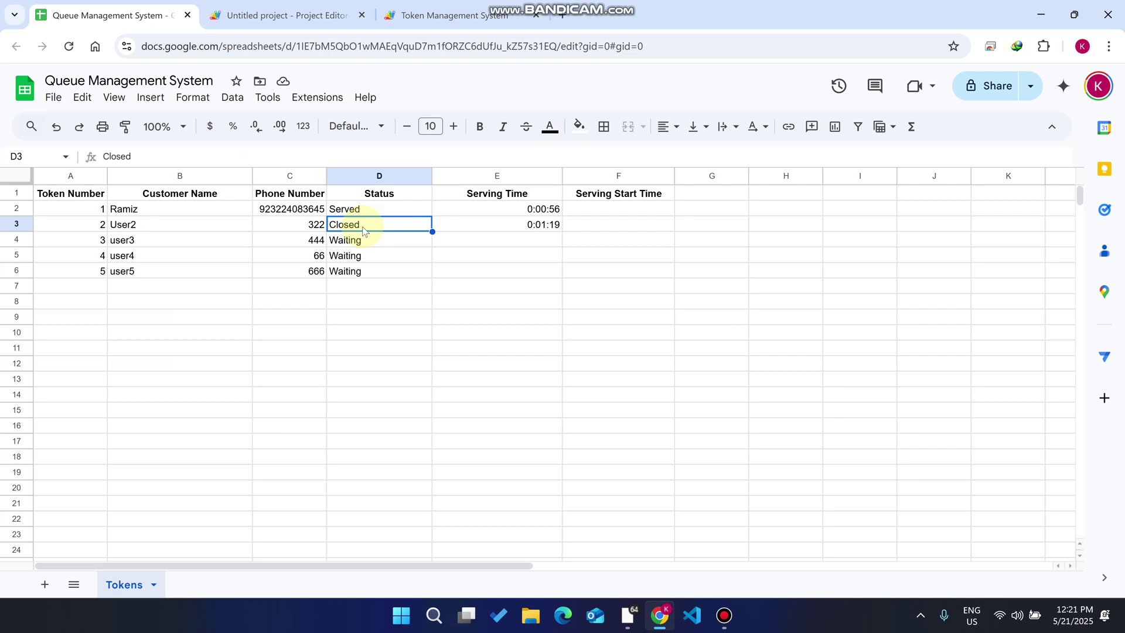
left_click(440, 8)
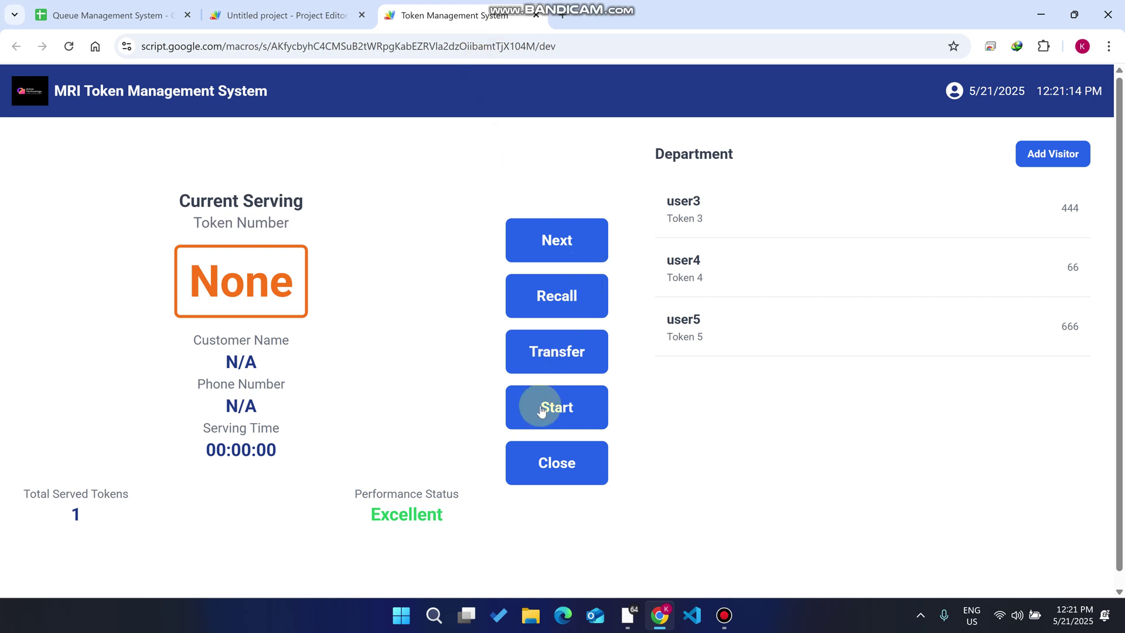
Step: Attempt a recall, dismiss the no-token-serving error, then start serving token 3
left_click(569, 290)
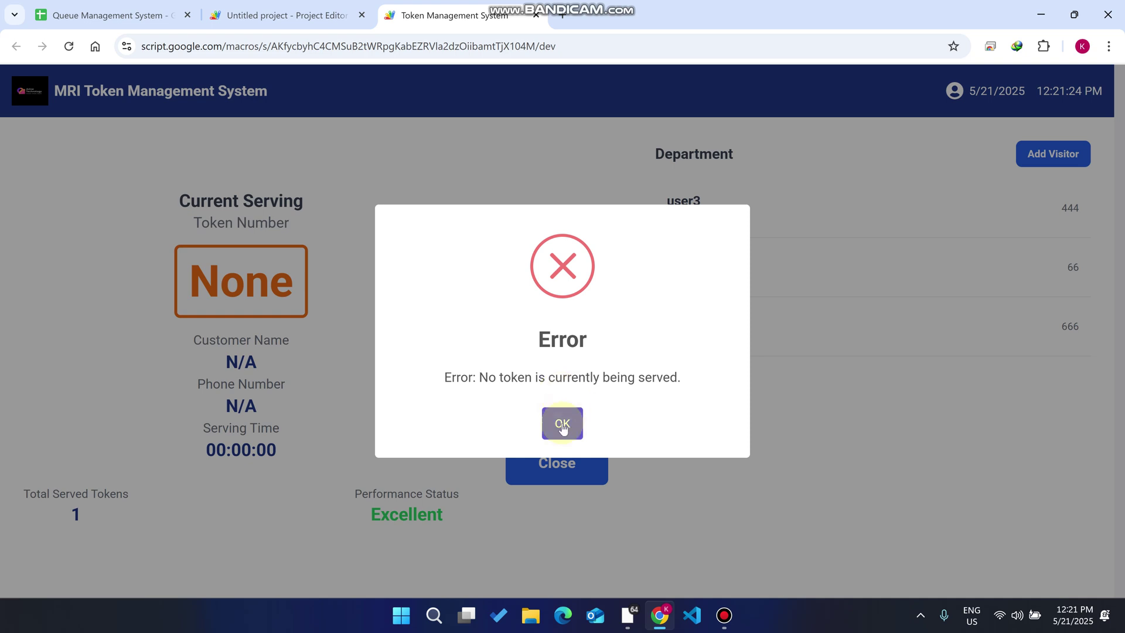
left_click(562, 425)
left_click(568, 418)
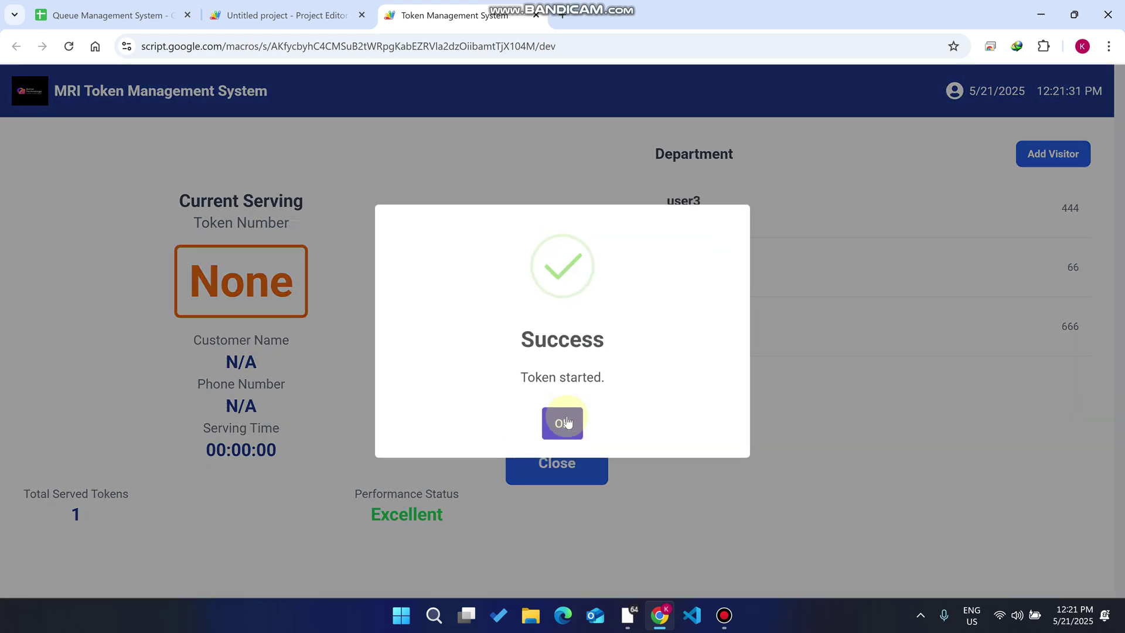
left_click(559, 421)
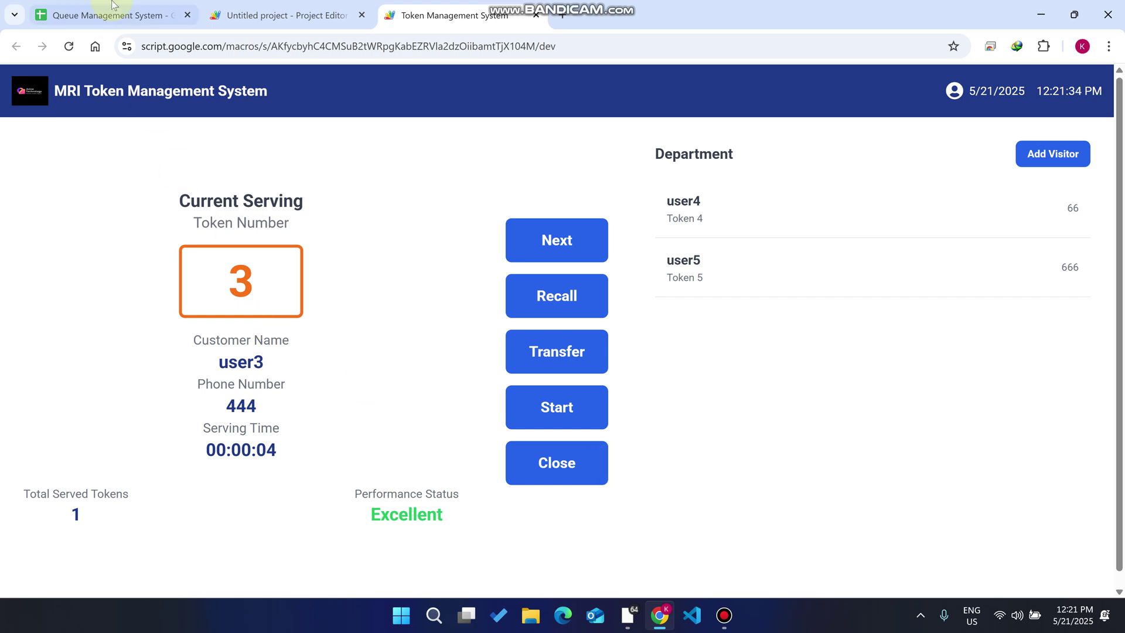
Step: Glance at the spreadsheet log, then come back to the token web app
left_click(111, 16)
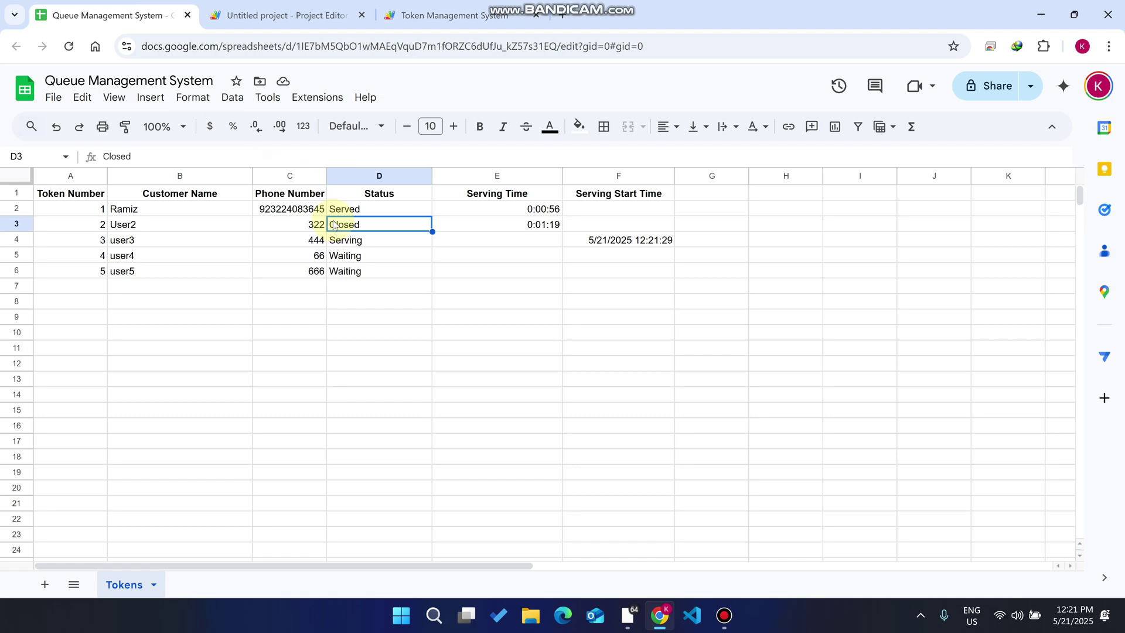
left_click(317, 14)
left_click(441, 14)
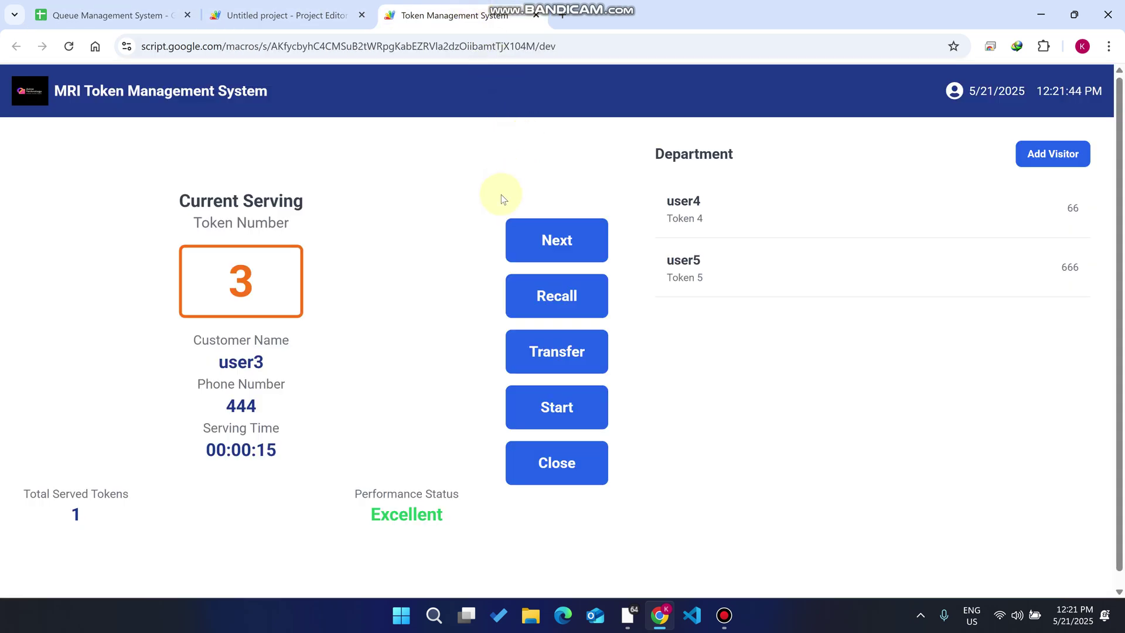
Step: Transfer token 3 and confirm its sheet row reads Transferred
left_click(568, 346)
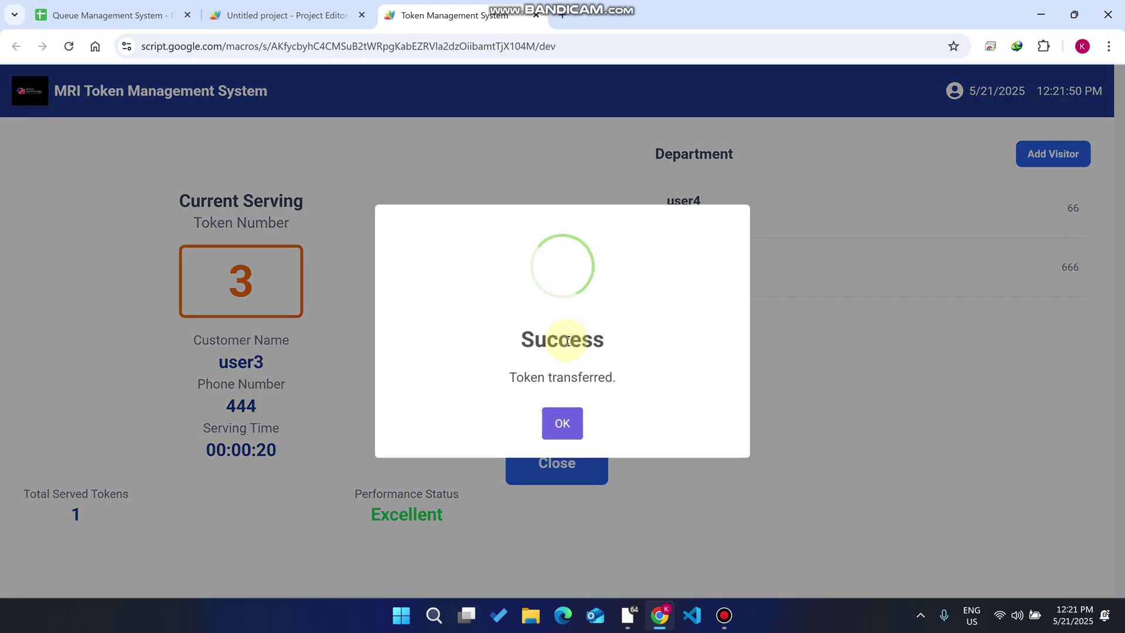
left_click(571, 425)
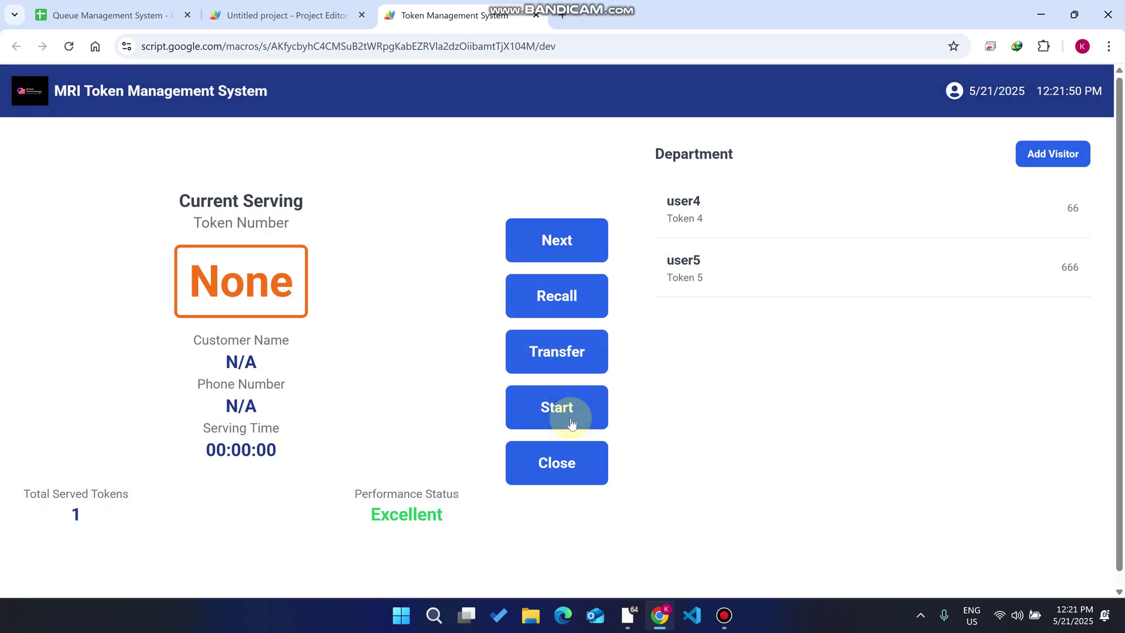
key("ctrl+shift+Tab")
key("ctrl+shift+Tab")
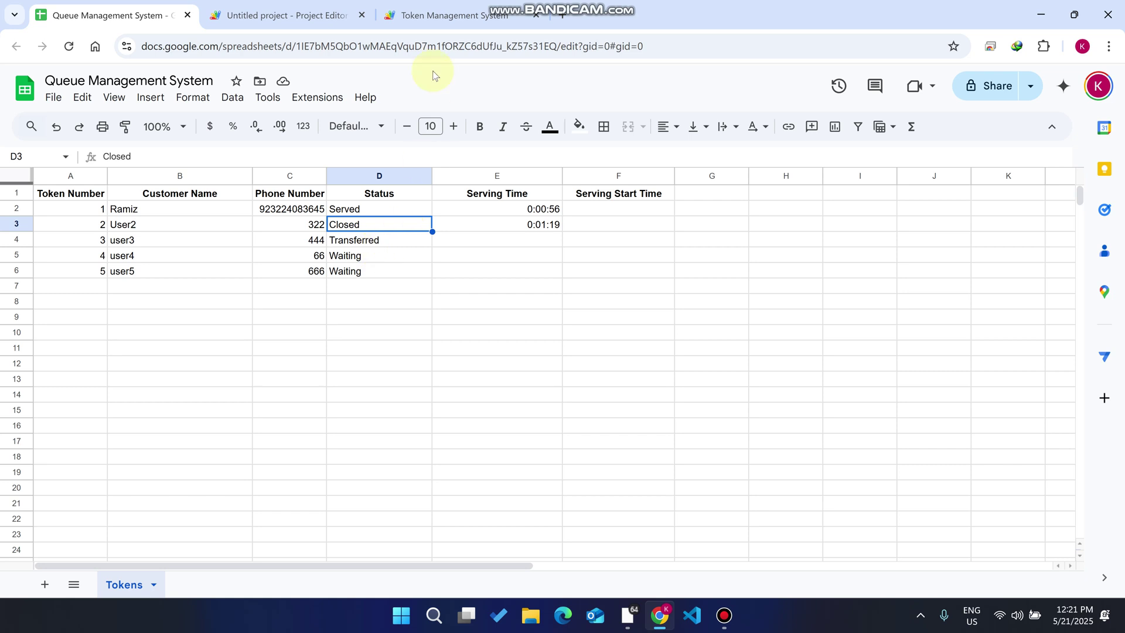
left_click(421, 16)
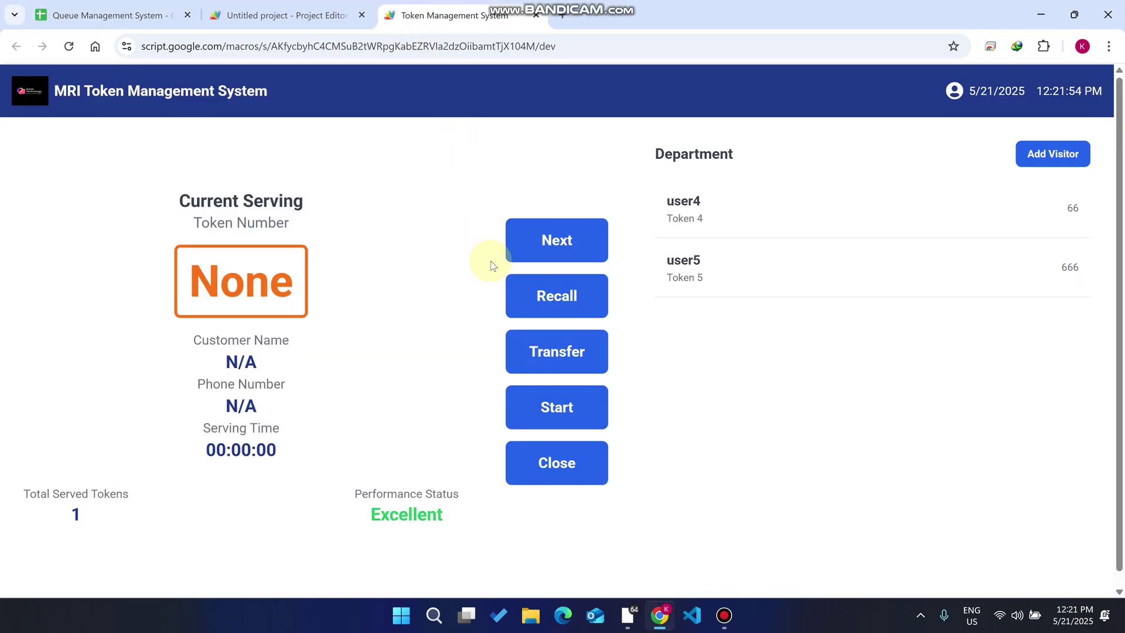
Step: Advance the queue to token 4 for user4 and confirm the sheet logs it Serving from 5/21/2025 12:22:01
left_click(557, 241)
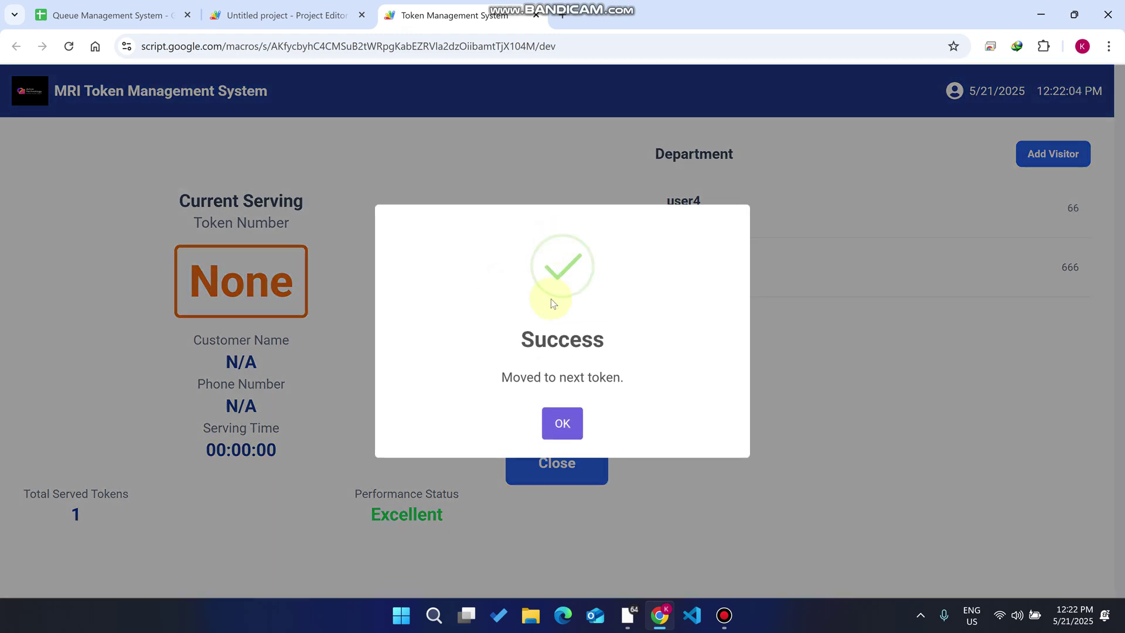
left_click(573, 422)
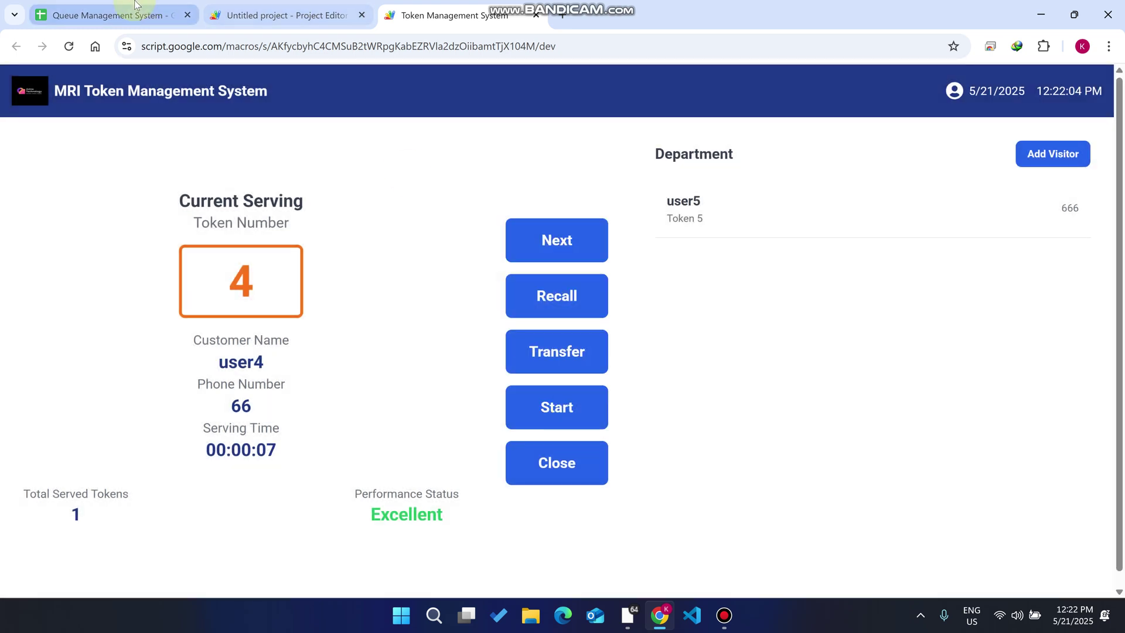
left_click(108, 15)
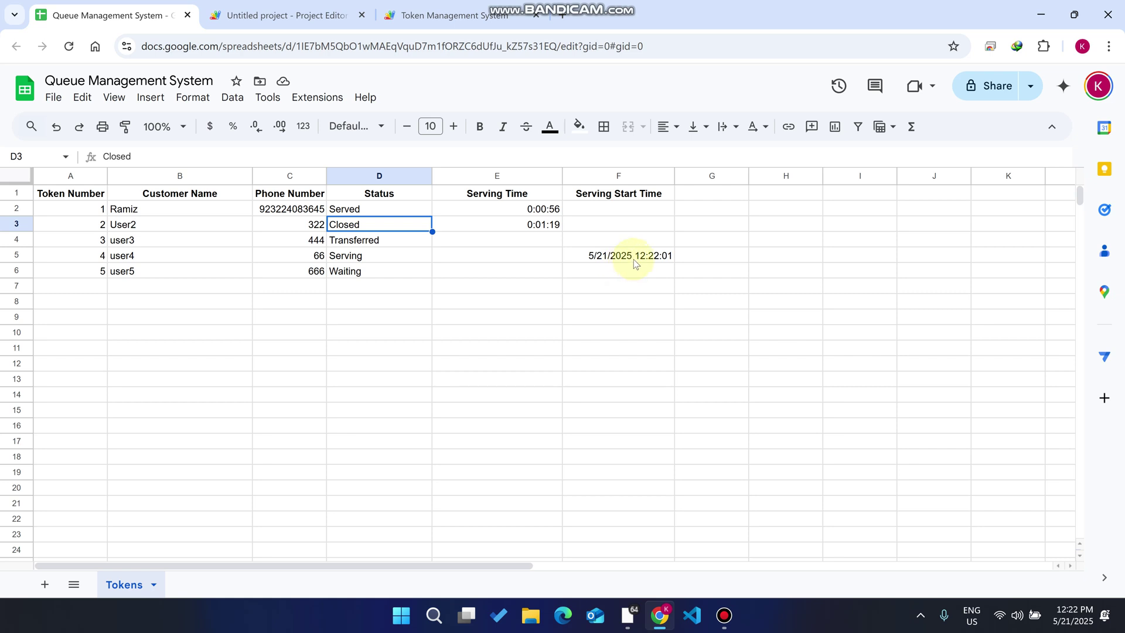
left_click(501, 3)
scroll(528, 349, "down", 1)
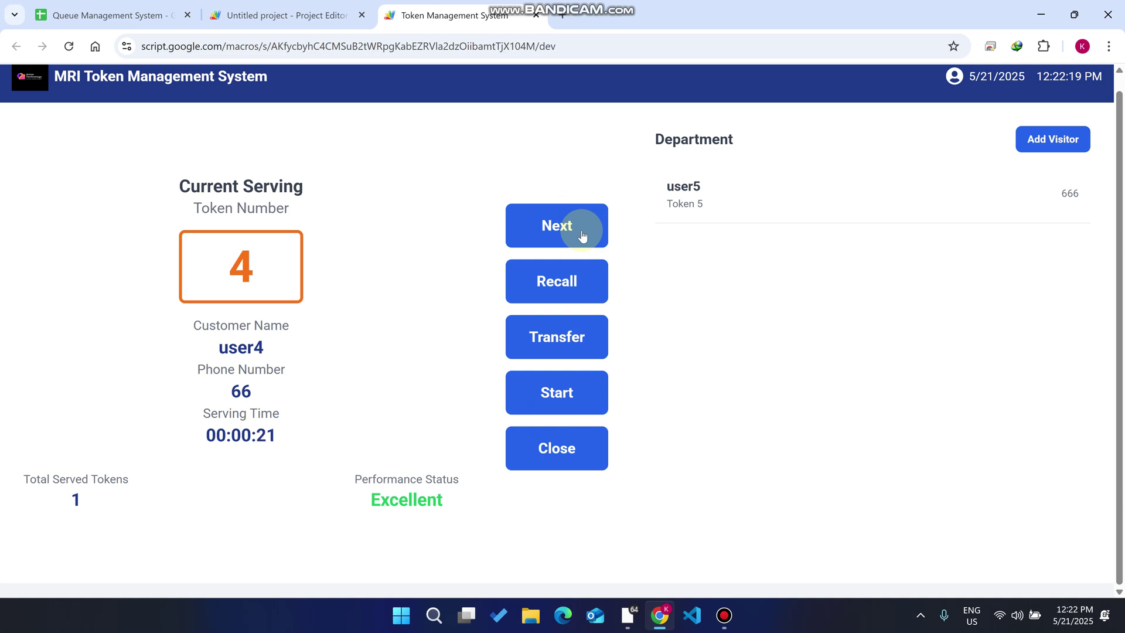
scroll(583, 236, "up", 1)
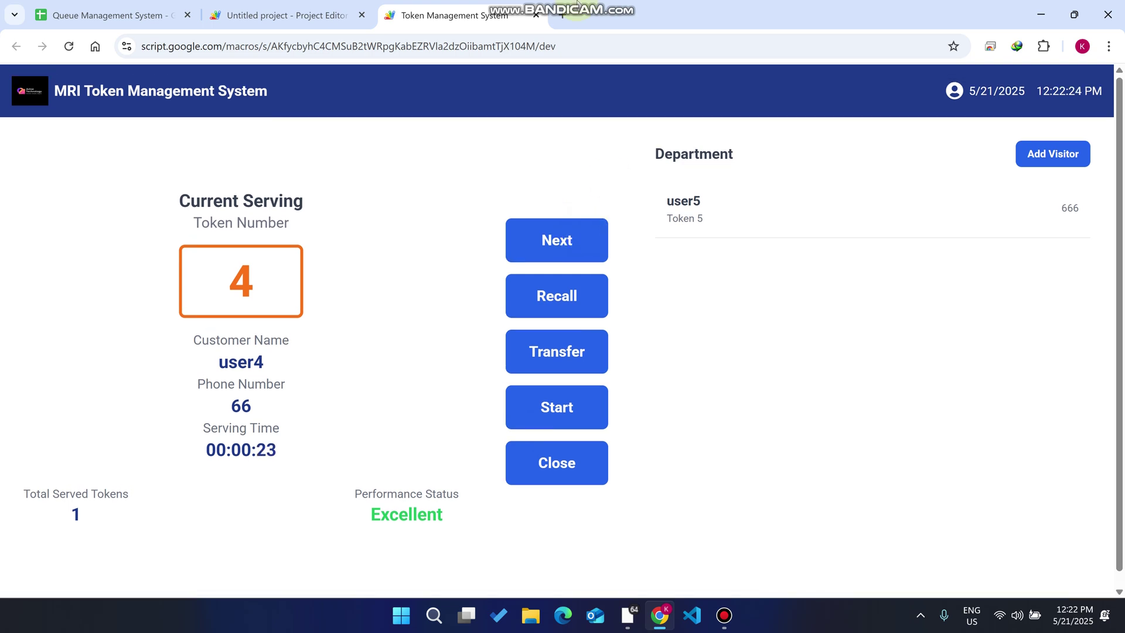
left_click(614, 23)
left_click(141, 16)
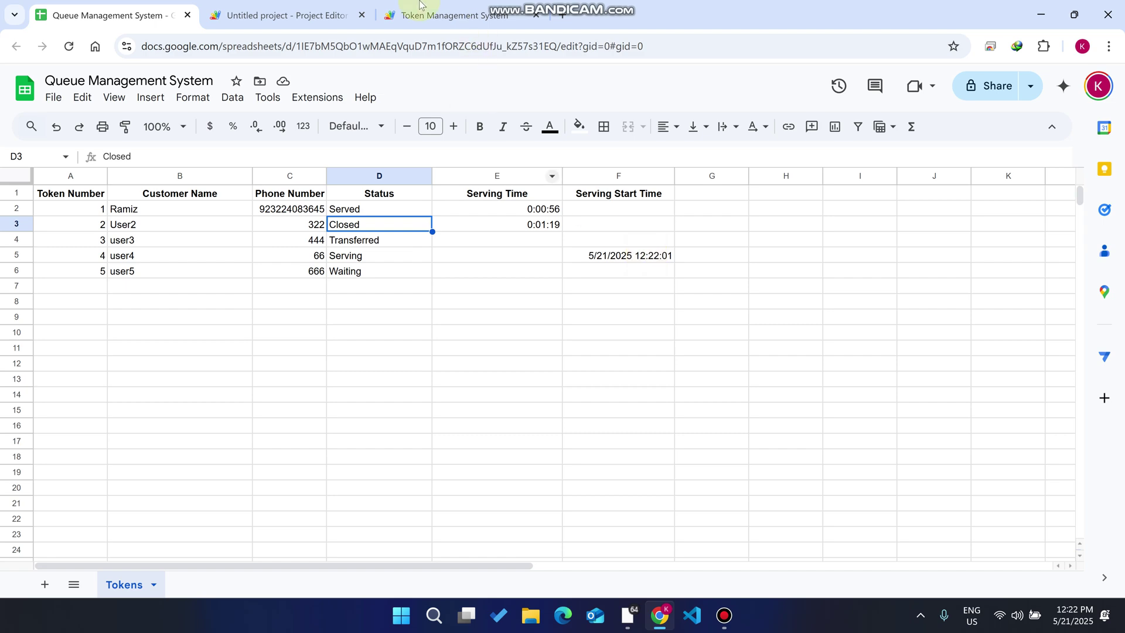
Step: Close the Apps Script test deployments details and return to the Queue Management System spreadsheet
left_click(285, 15)
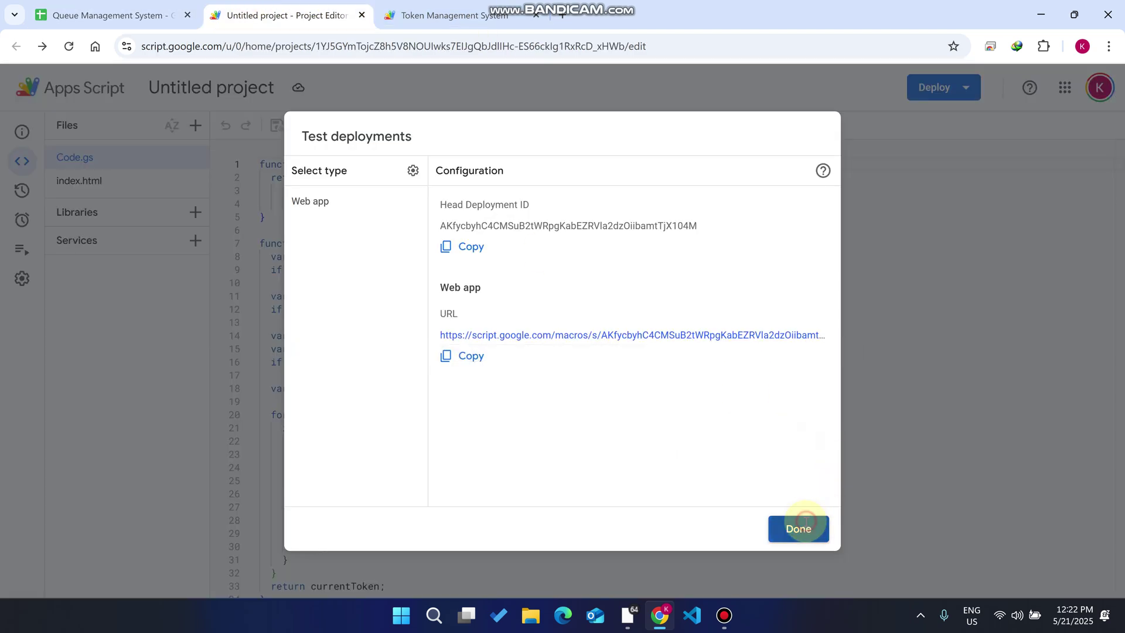
left_click(796, 529)
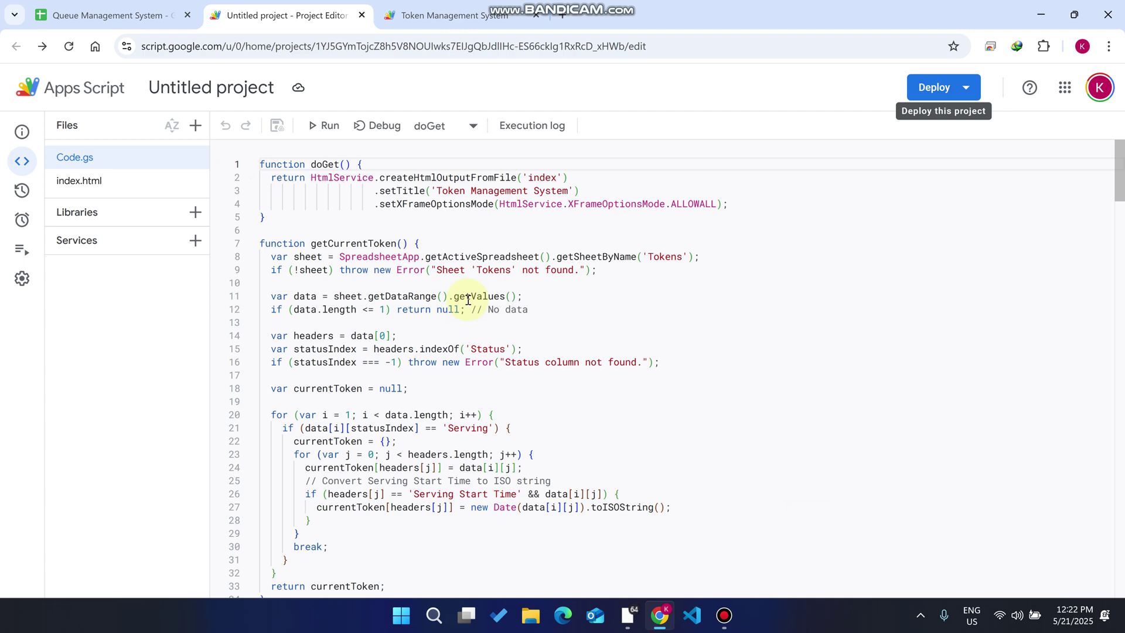
left_click(109, 15)
Step: Load the sheet's URL in a new tab with 'edit?gid=0#gid=0' replaced by 'copy'
left_click(205, 47)
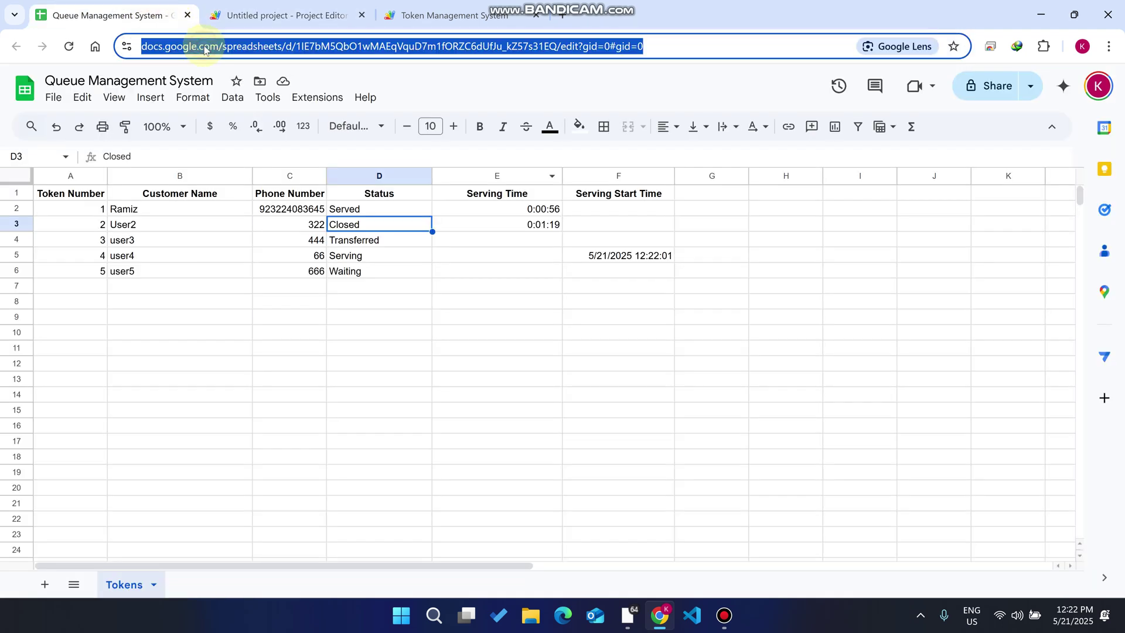
key("ctrl+c")
left_click(562, 15)
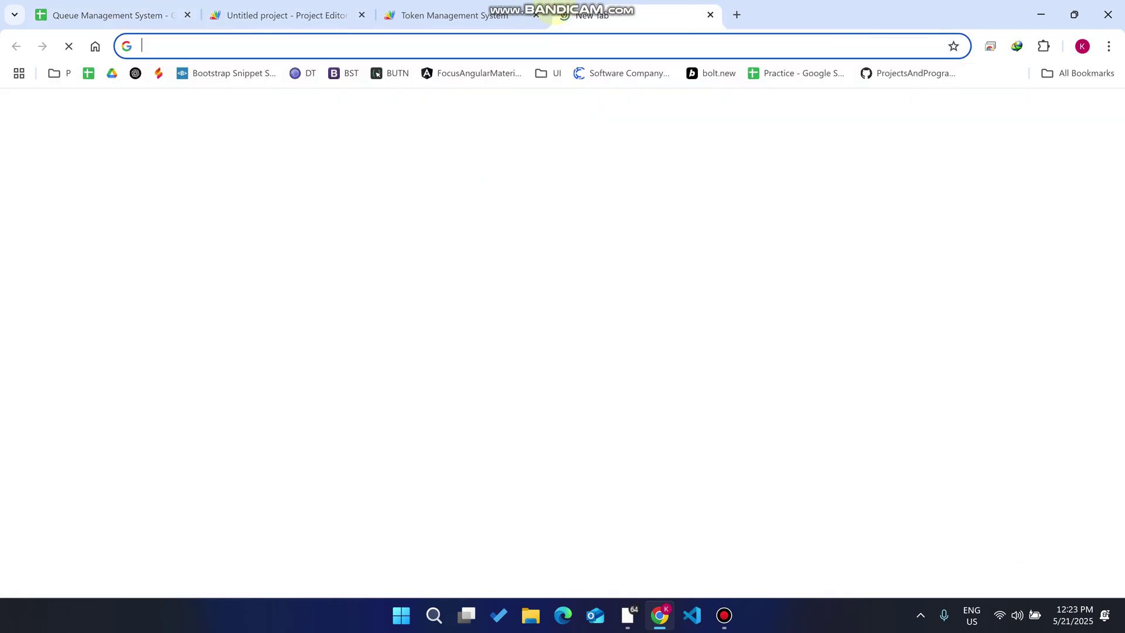
key("ctrl+v")
left_click_drag(687, 46, 604, 48)
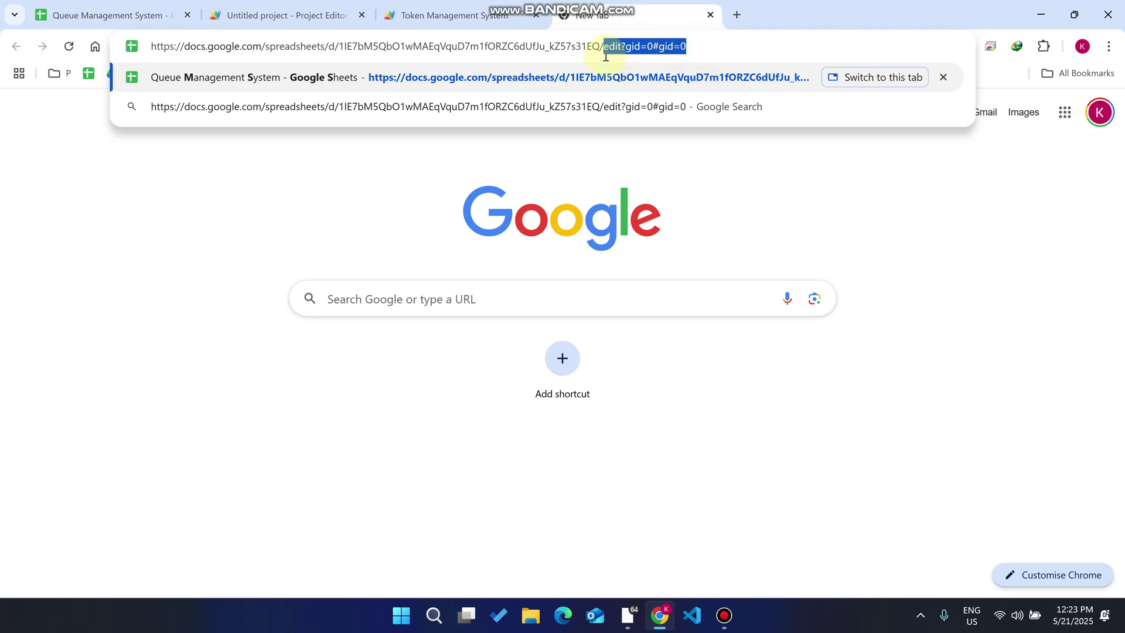
type("copy")
key("Return")
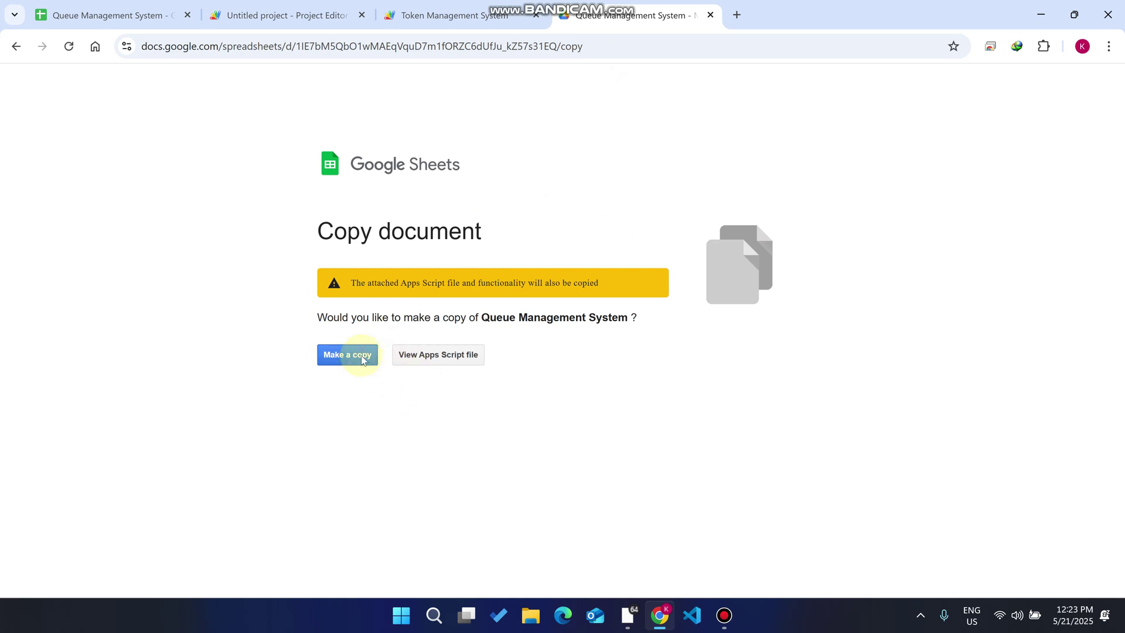
left_click(113, 14)
left_click(165, 47)
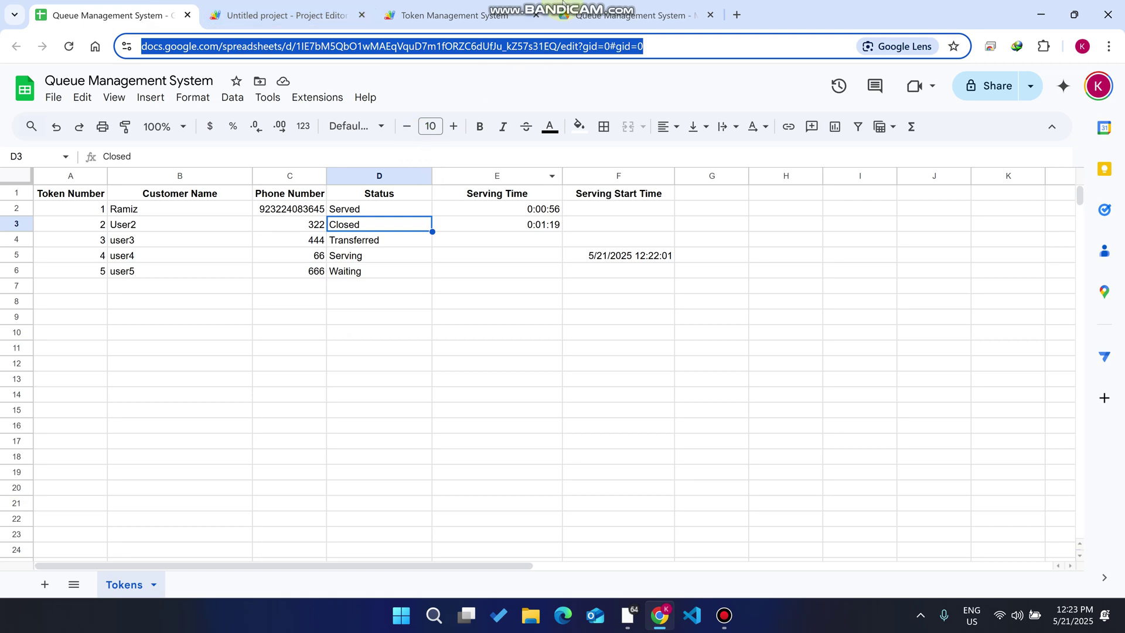
Step: Review the Copy document page and File menu, then open the sheet's bound Apps Script project
left_click(633, 14)
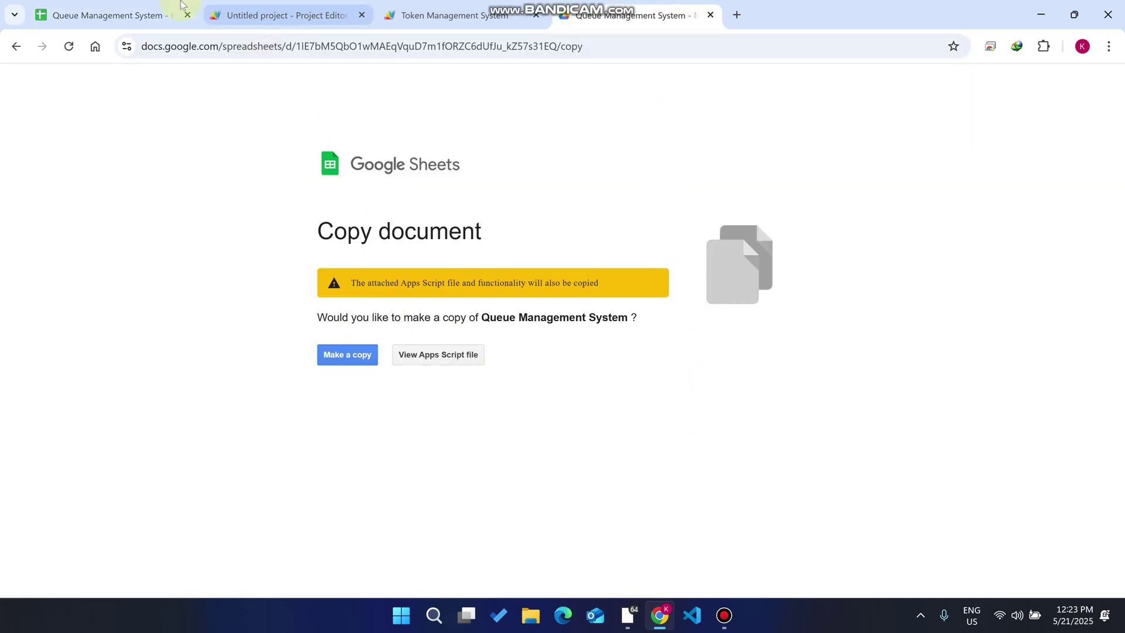
left_click(162, 5)
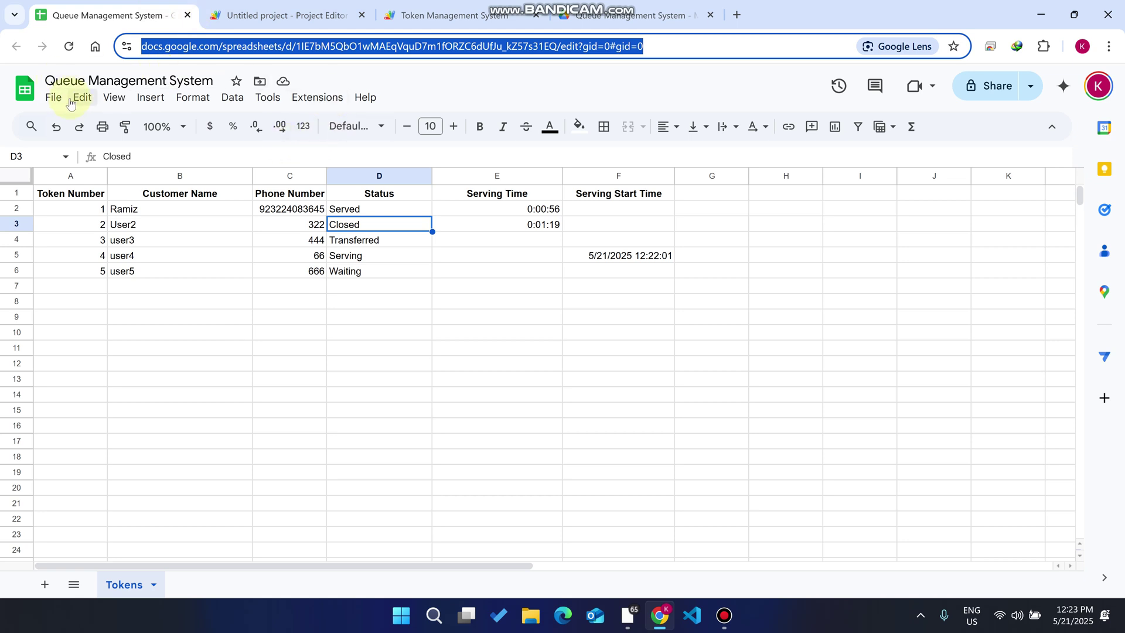
left_click(52, 100)
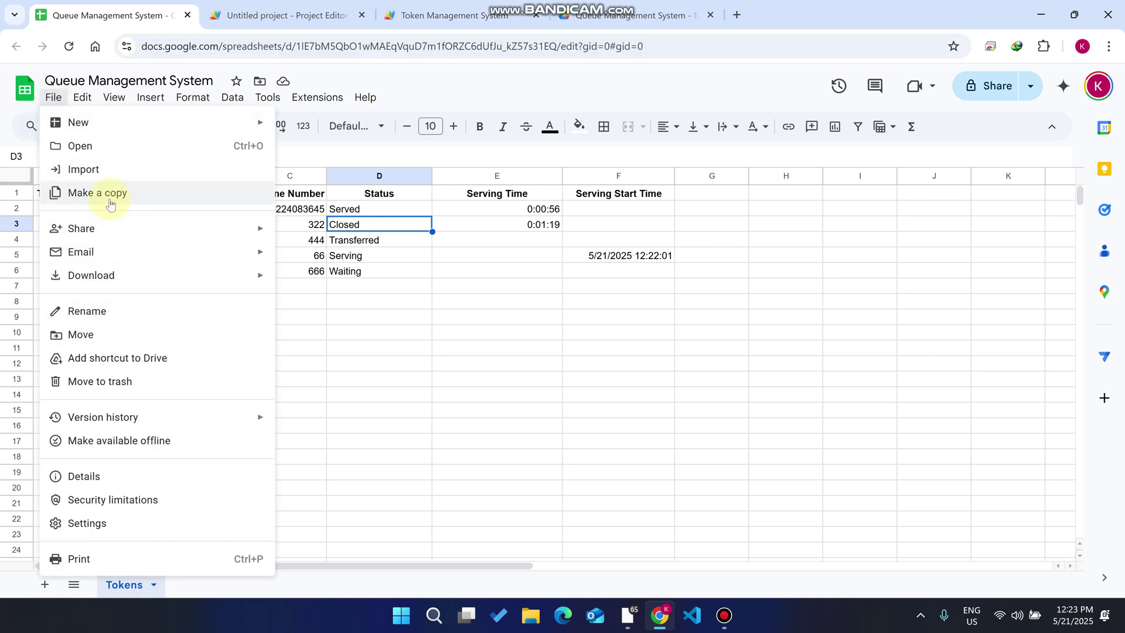
left_click(334, 290)
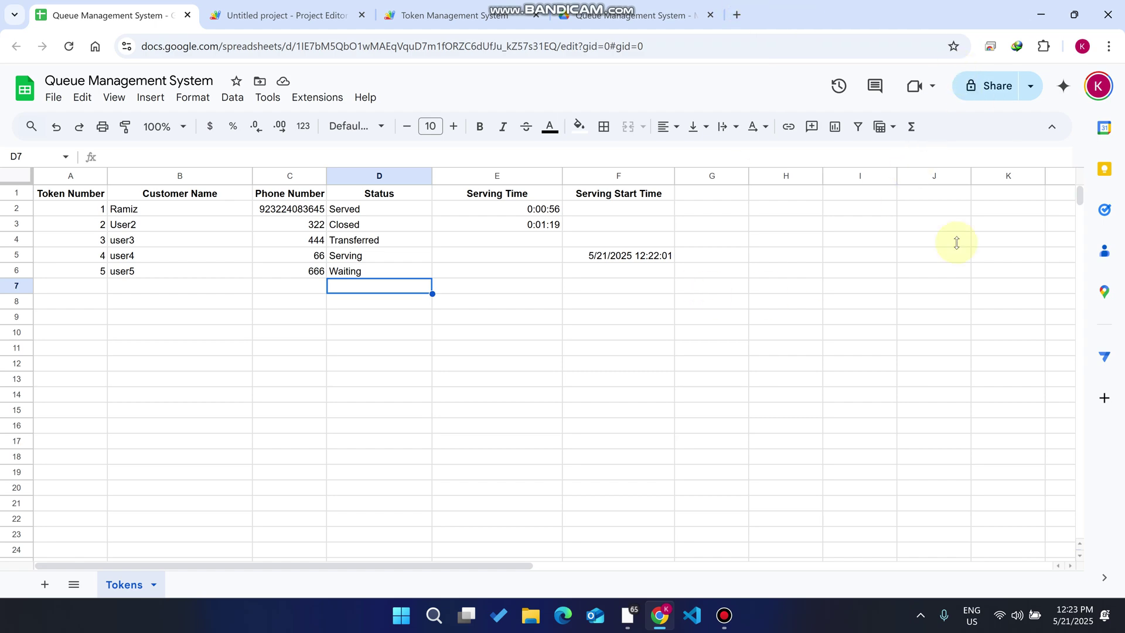
left_click(317, 97)
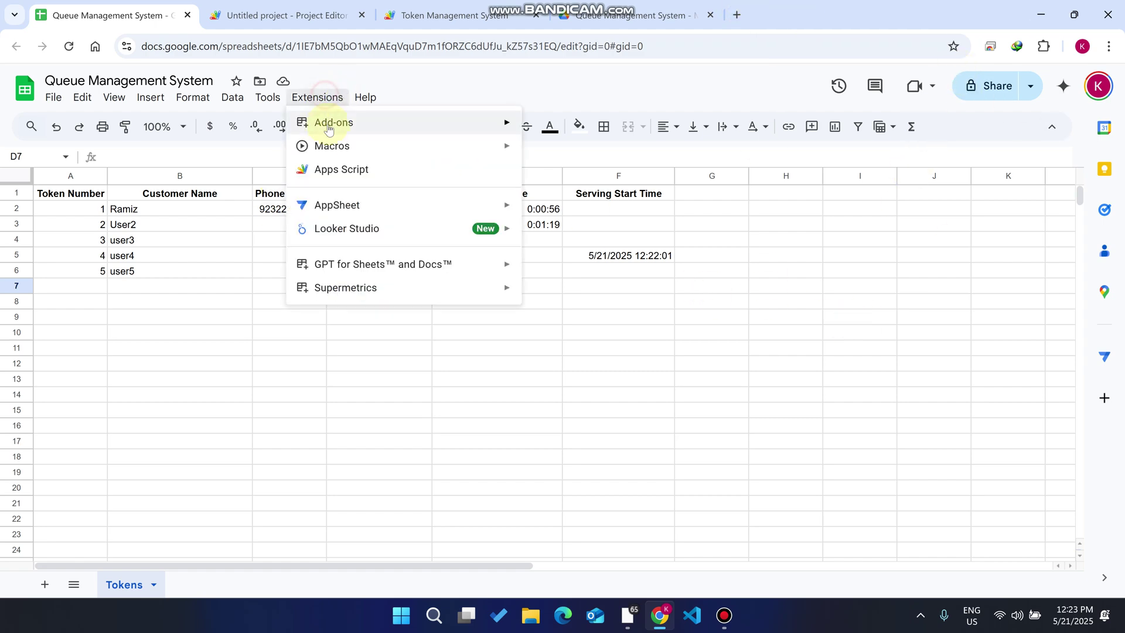
left_click(339, 168)
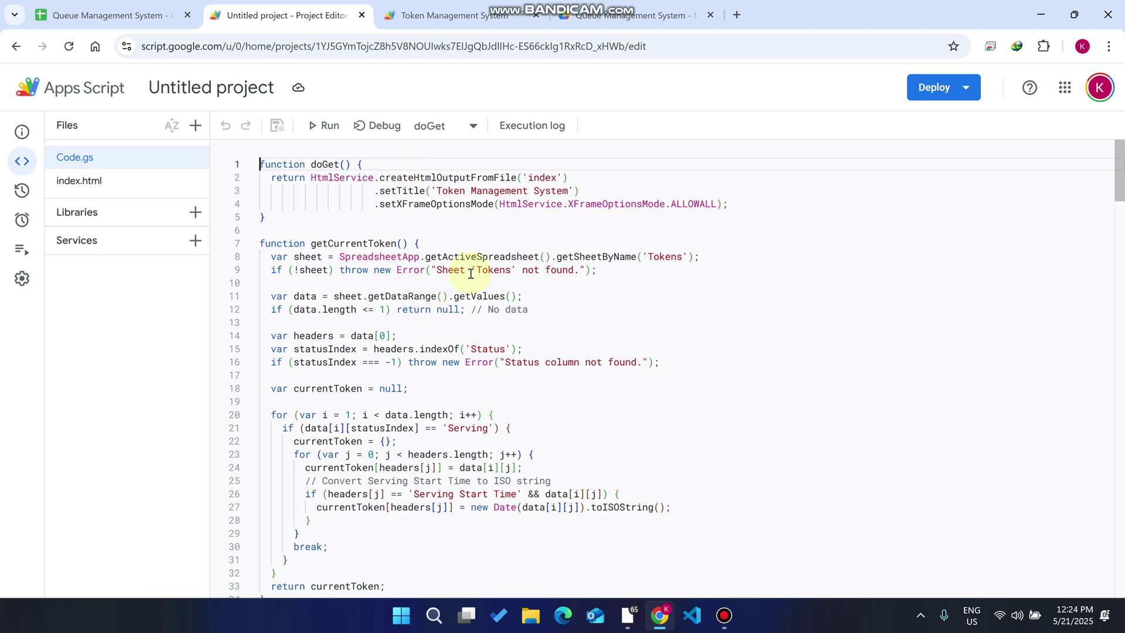
left_click(508, 270)
double_click(495, 270)
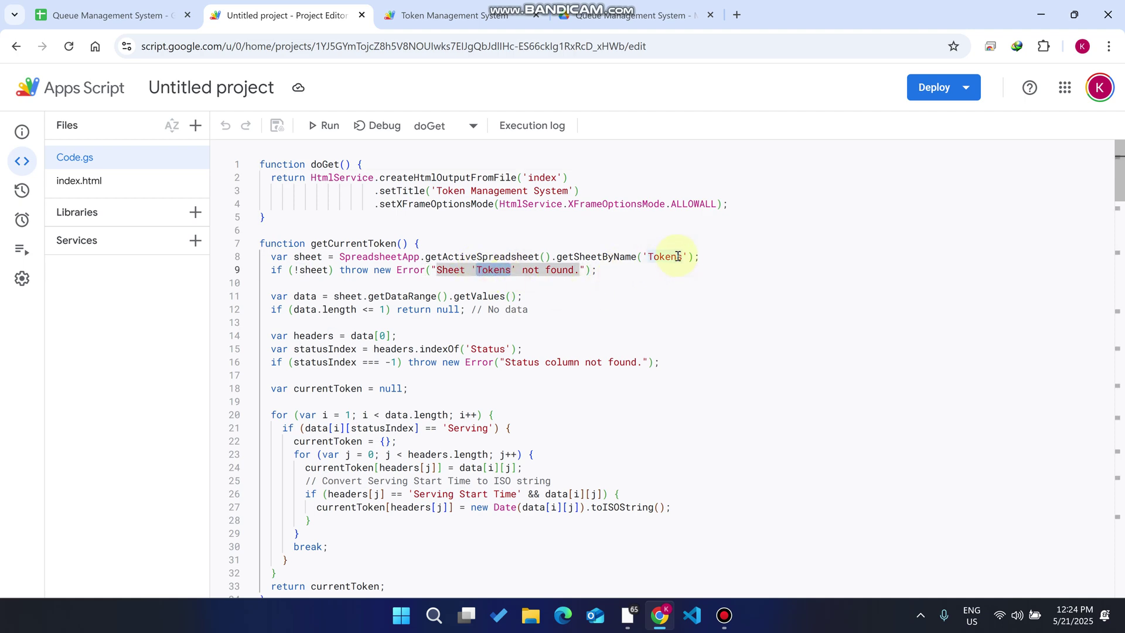
left_click(109, 15)
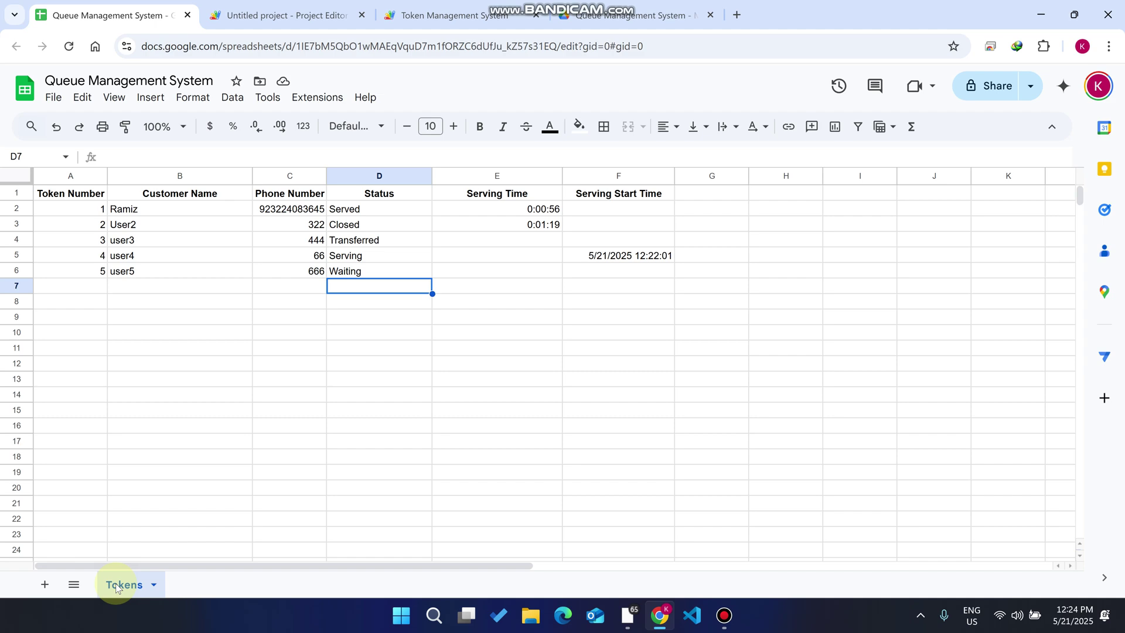
left_click(410, 15)
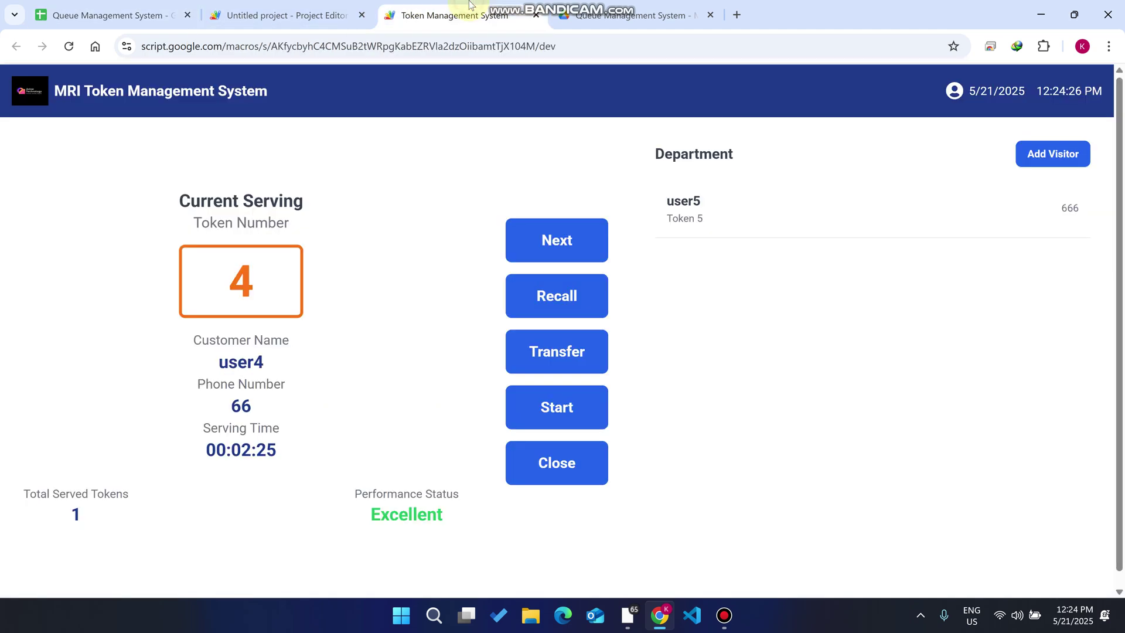
left_click(339, 9)
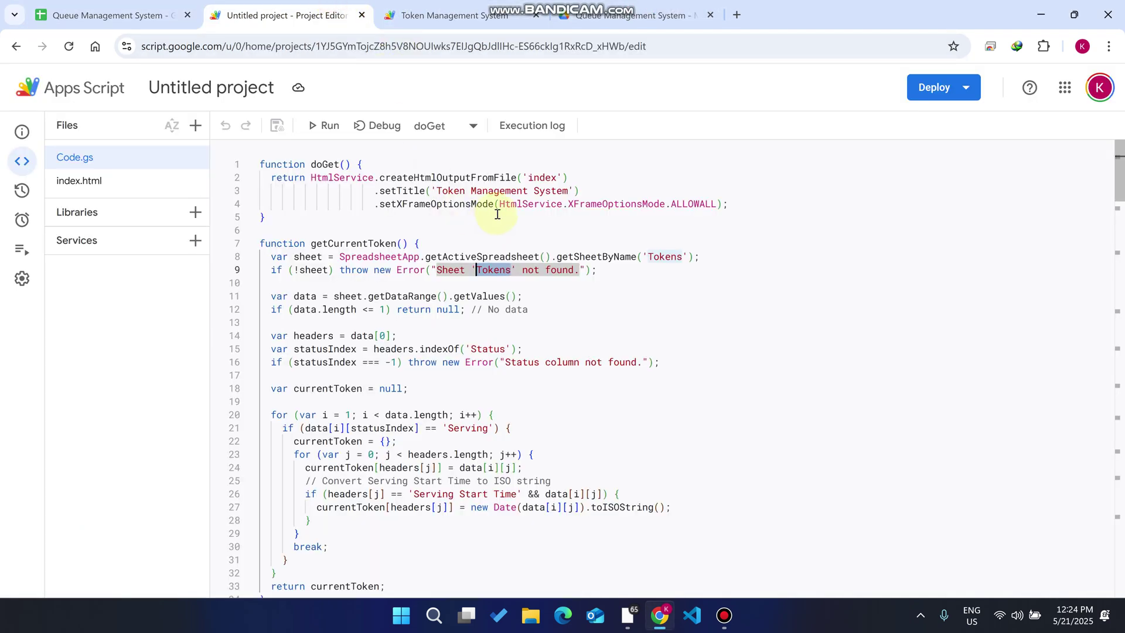
left_click(422, 15)
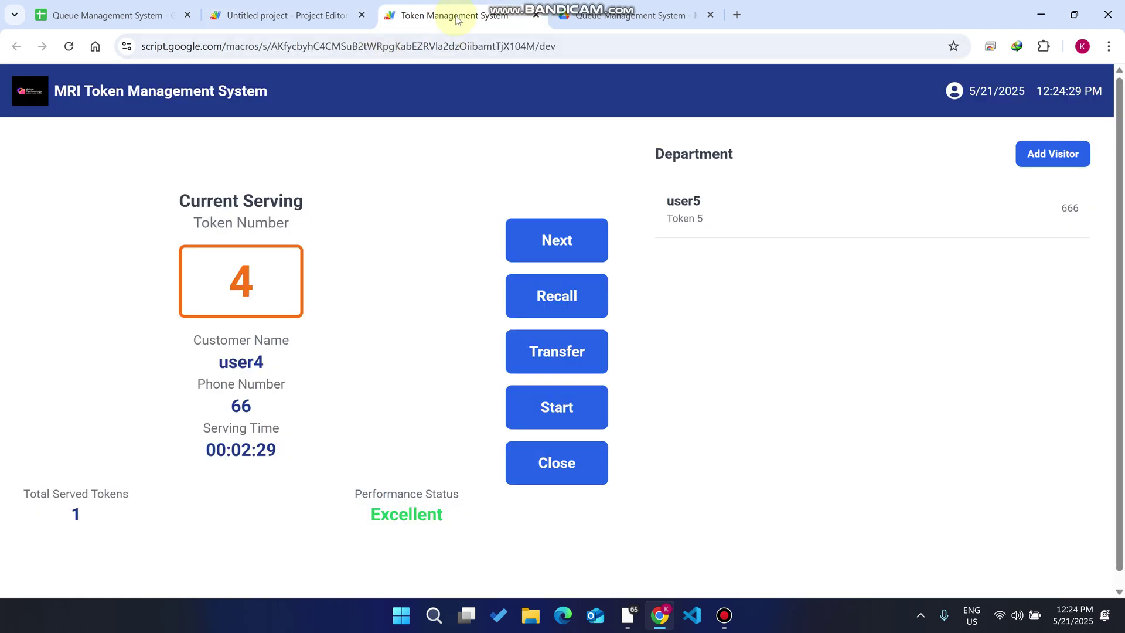
left_click(284, 14)
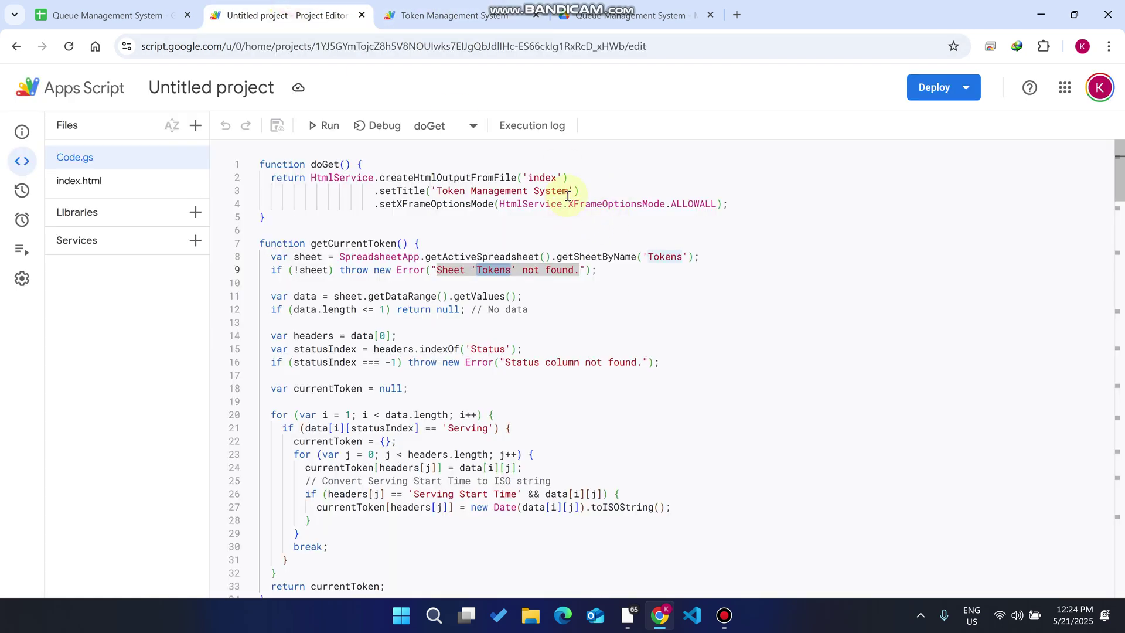
left_click_drag(567, 185, 437, 190)
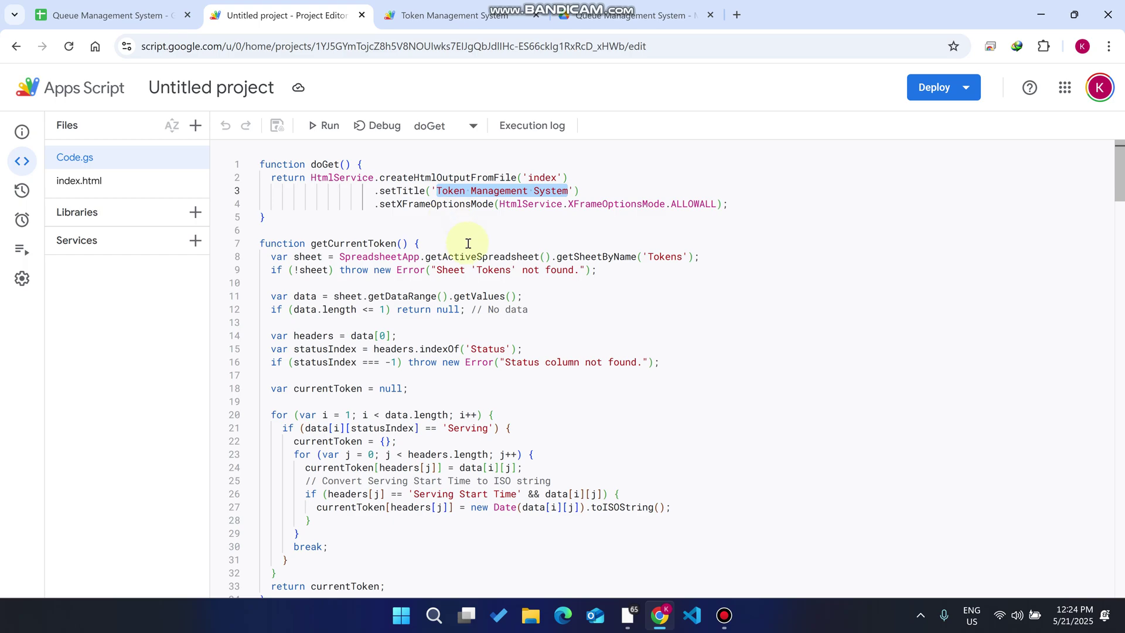
scroll(502, 262, "down", 3)
scroll(502, 262, "down", 15)
Step: Review index.html and highlight the header logo img tag and its image address on line 200
left_click(128, 188)
scroll(497, 287, "down", 20)
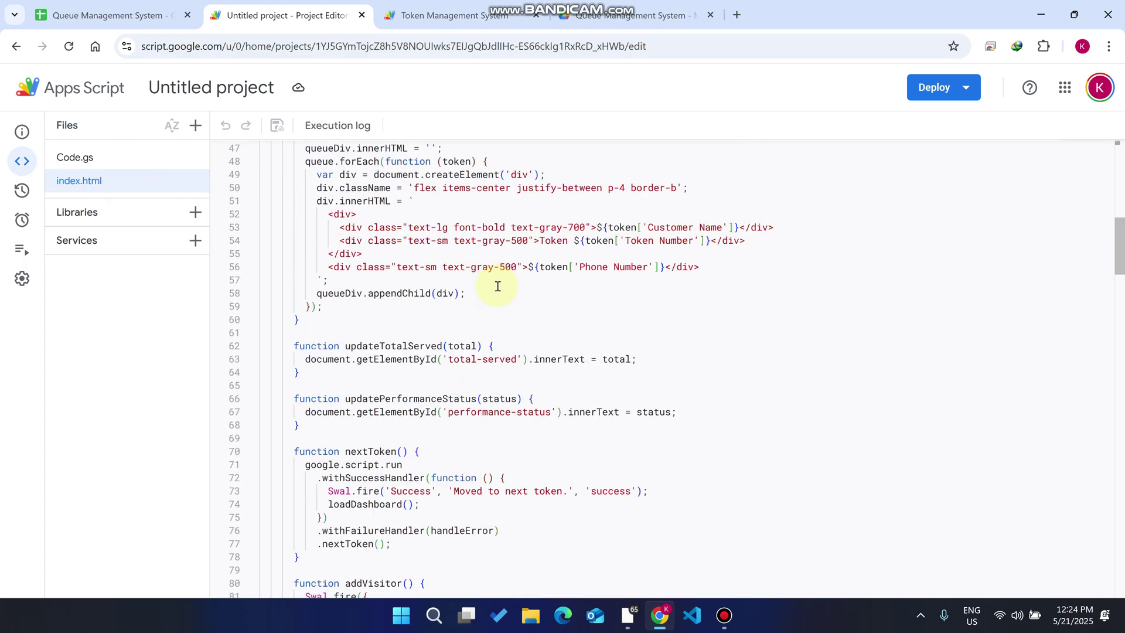
left_click(463, 5)
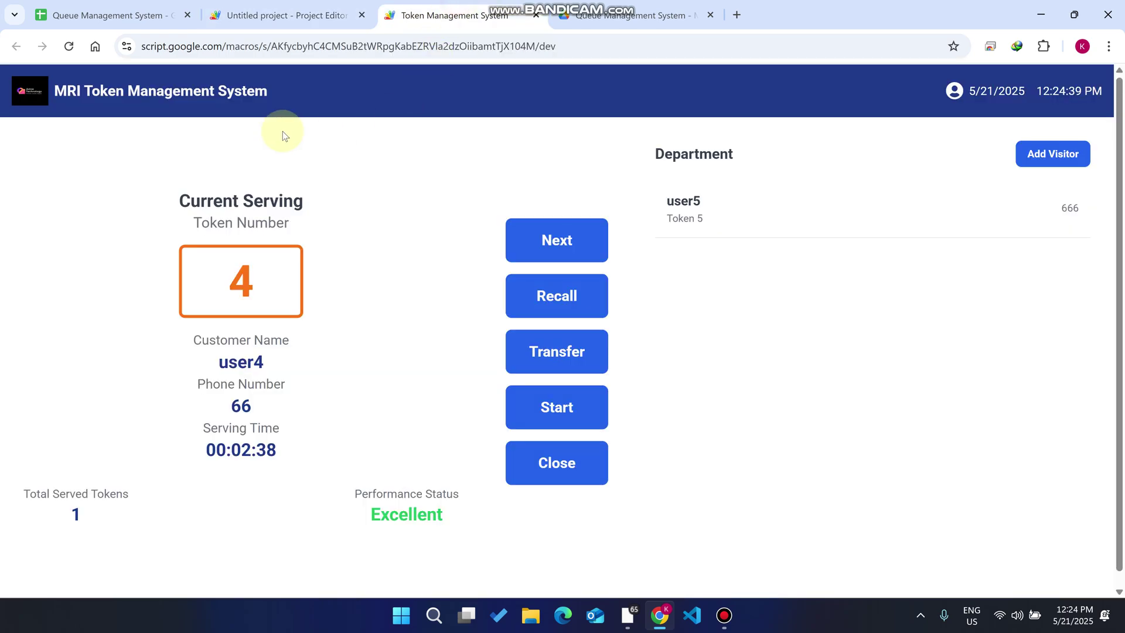
left_click(258, 5)
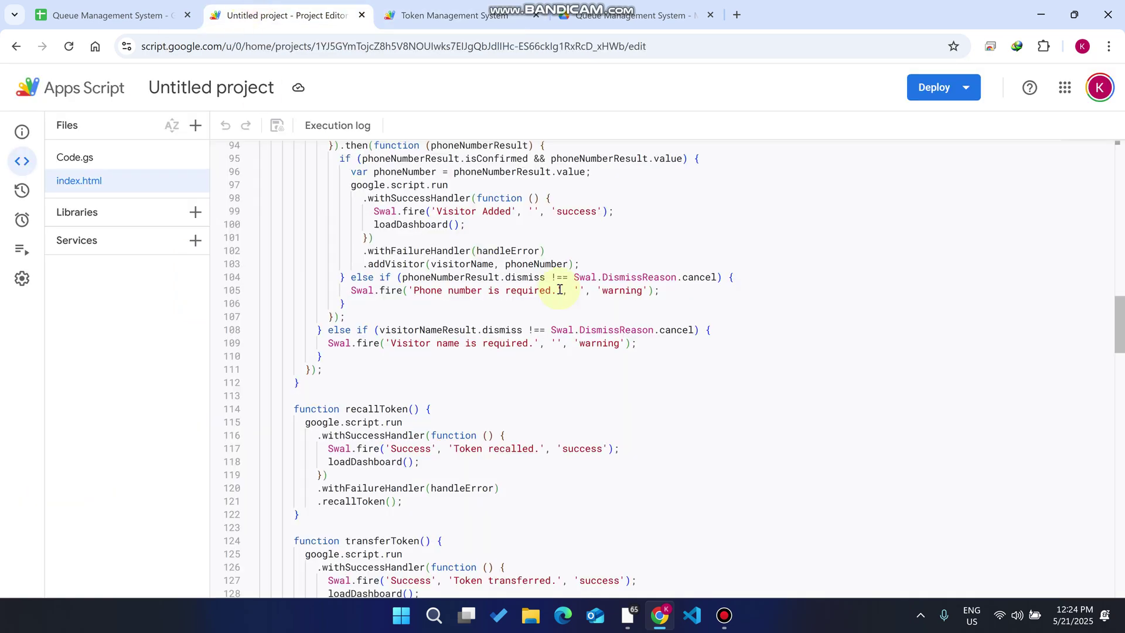
scroll(561, 289, "down", 20)
scroll(560, 288, "up", 2)
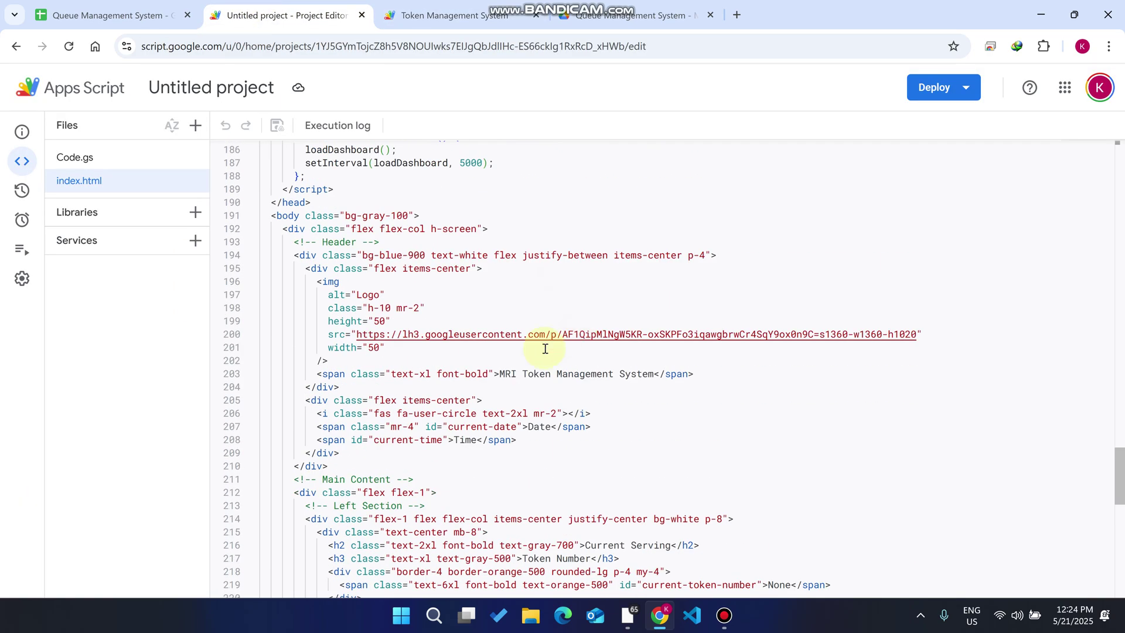
left_click_drag(314, 285, 387, 360)
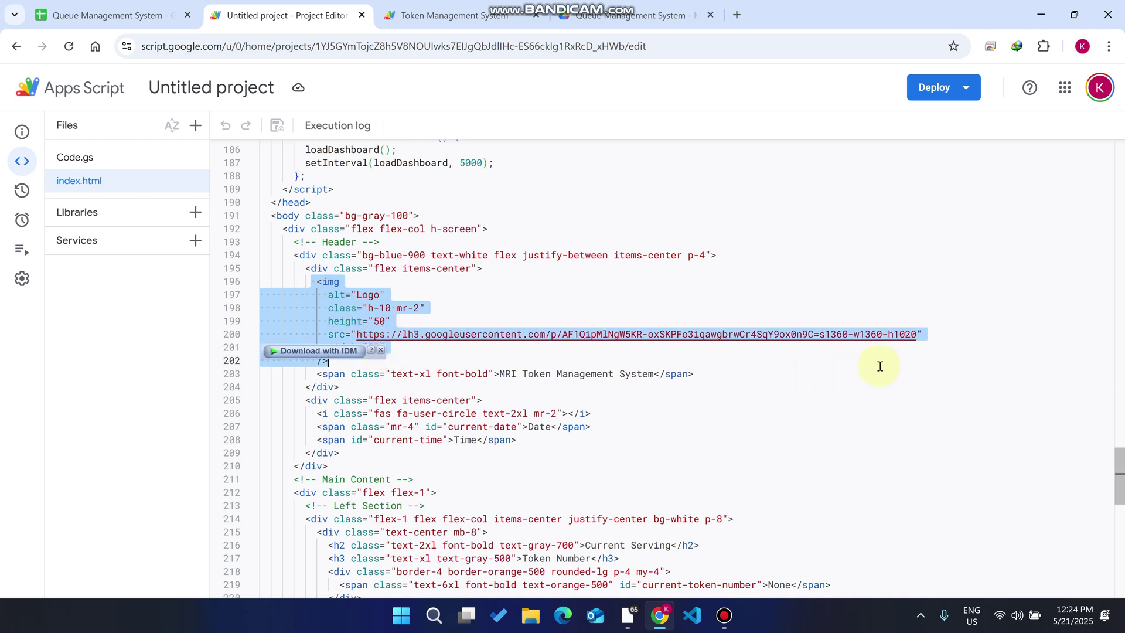
left_click(914, 344)
left_click(916, 337)
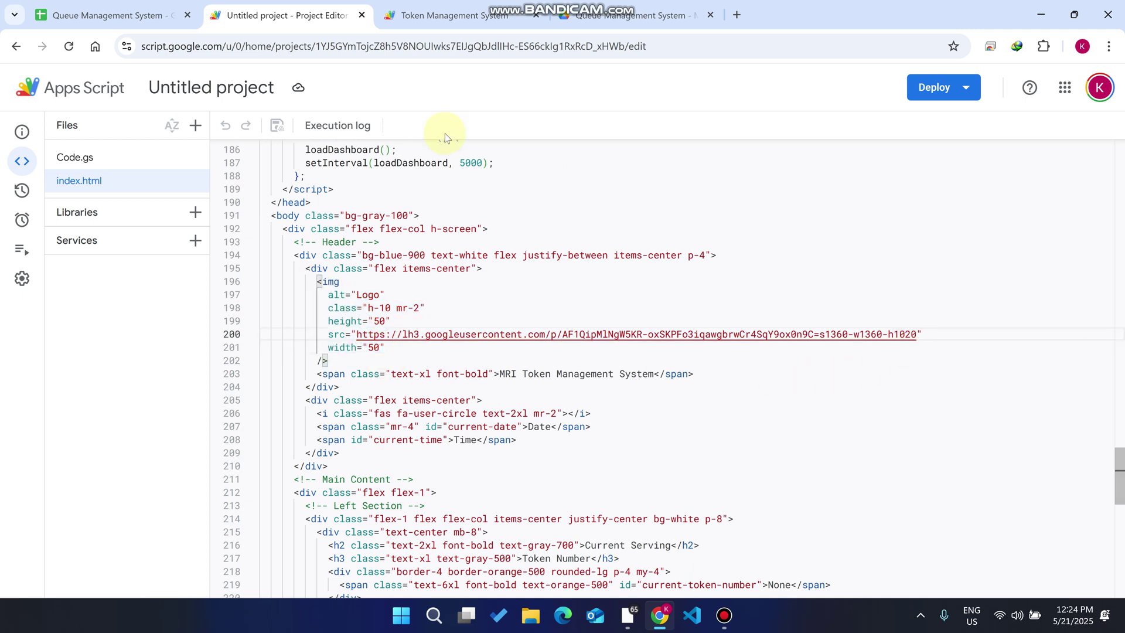
Step: Compare the dashboard's MRI Token Management System header title against the index.html markup
left_click(446, 15)
left_click_drag(308, 83, 59, 82)
left_click(95, 13)
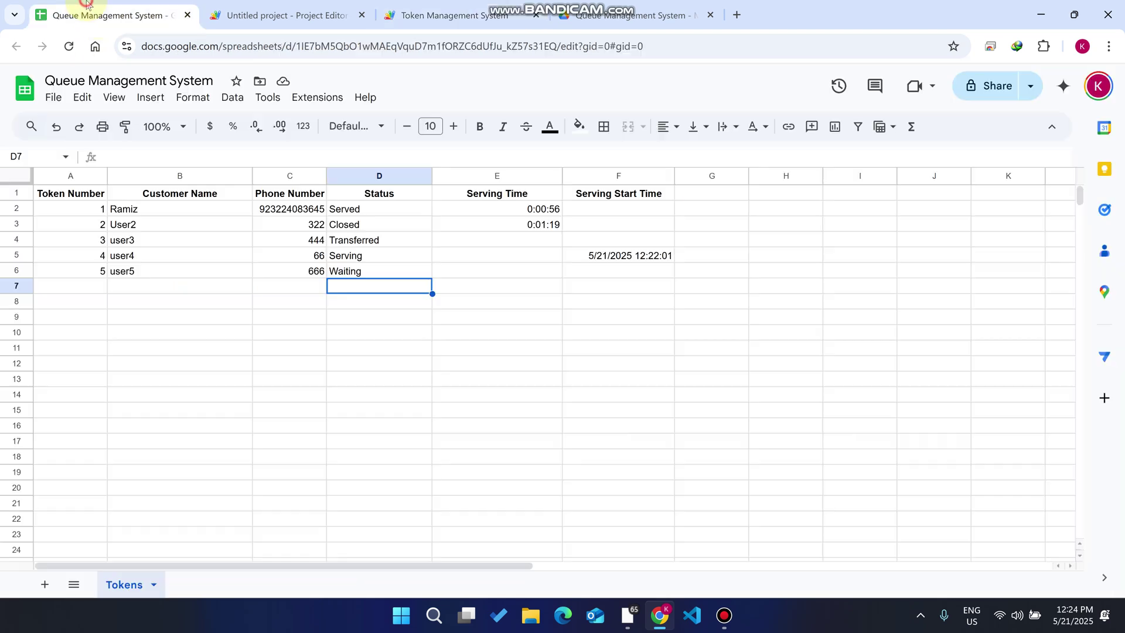
left_click(470, 5)
left_click(627, 15)
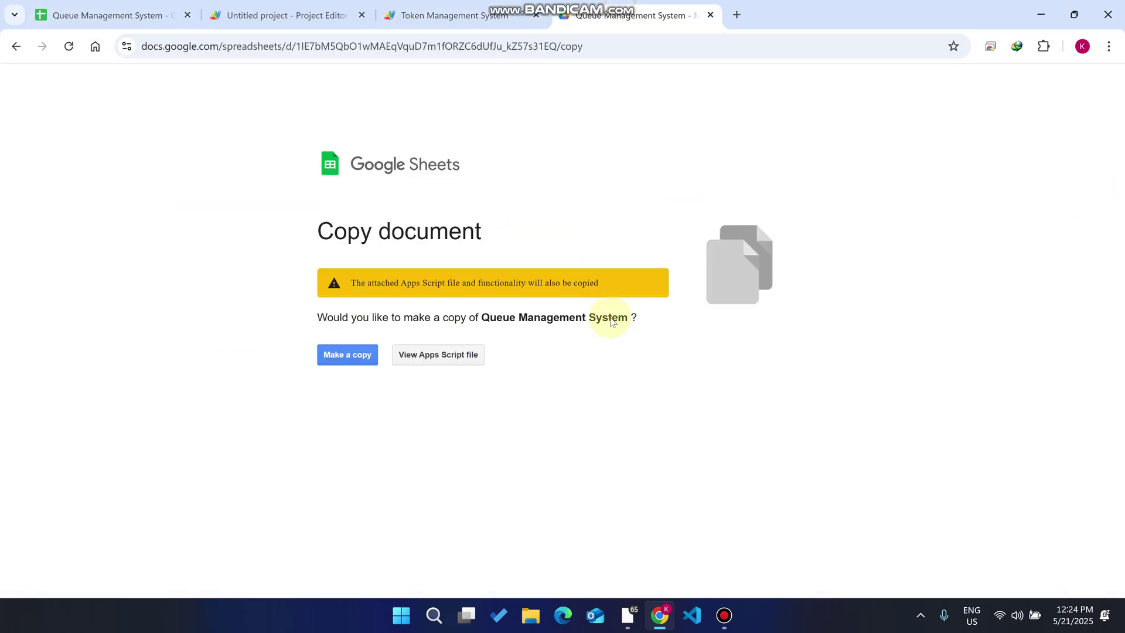
left_click(287, 15)
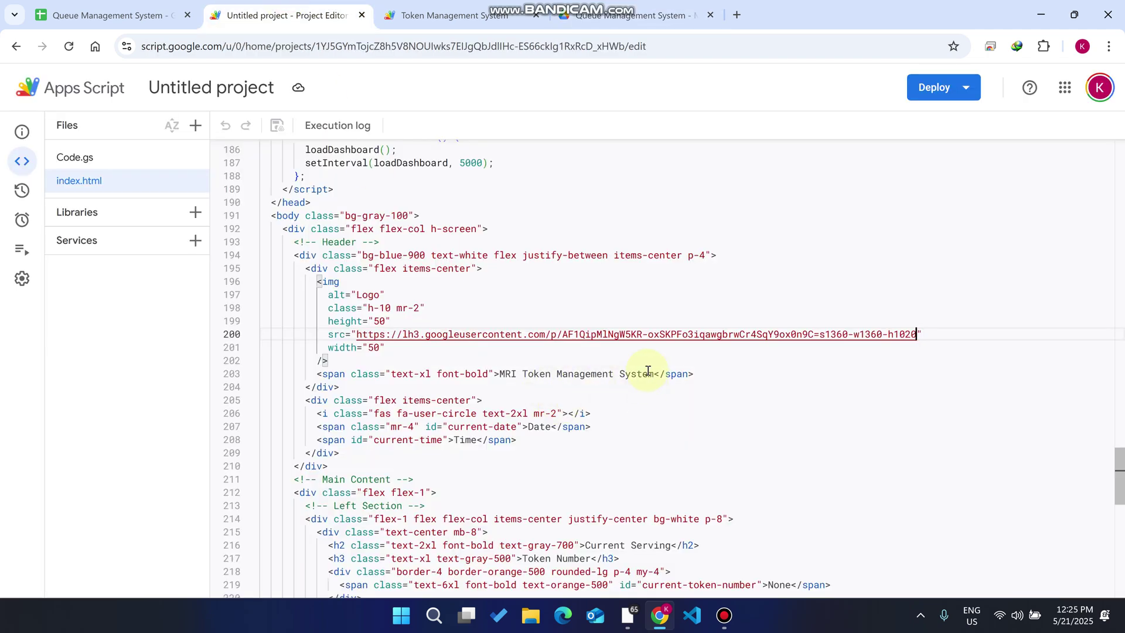
scroll(520, 422, "down", 3)
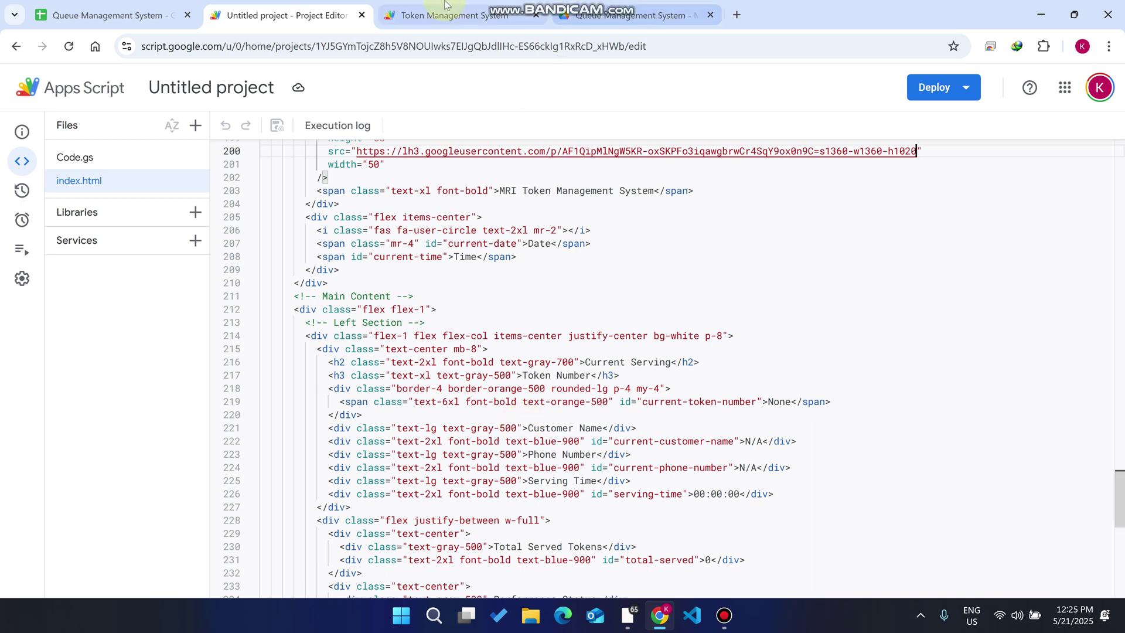
left_click(510, 15)
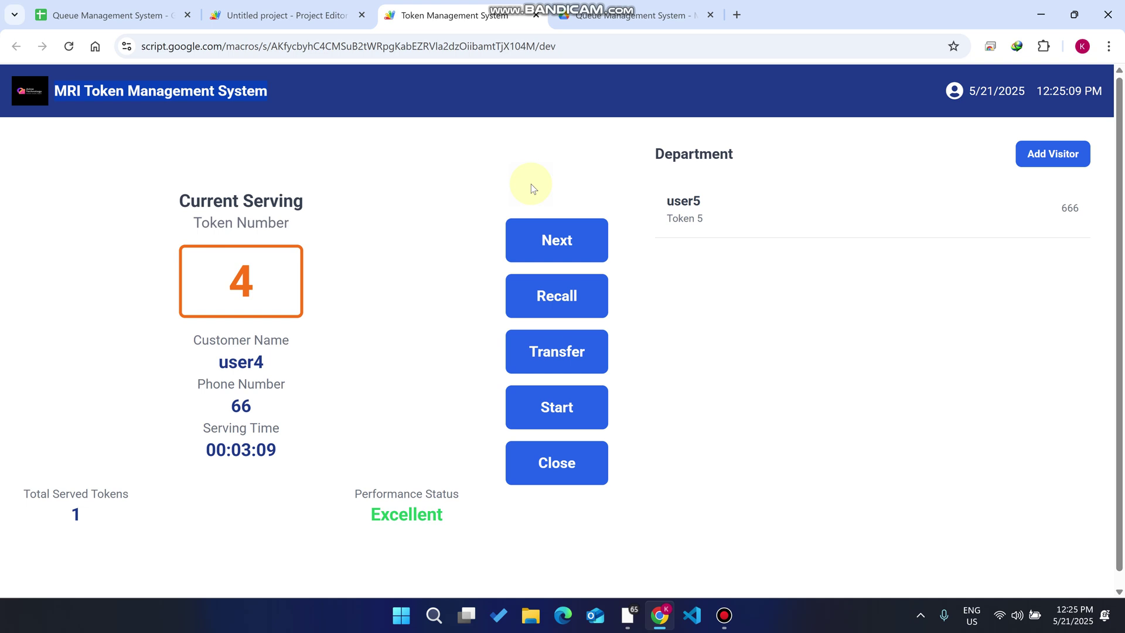